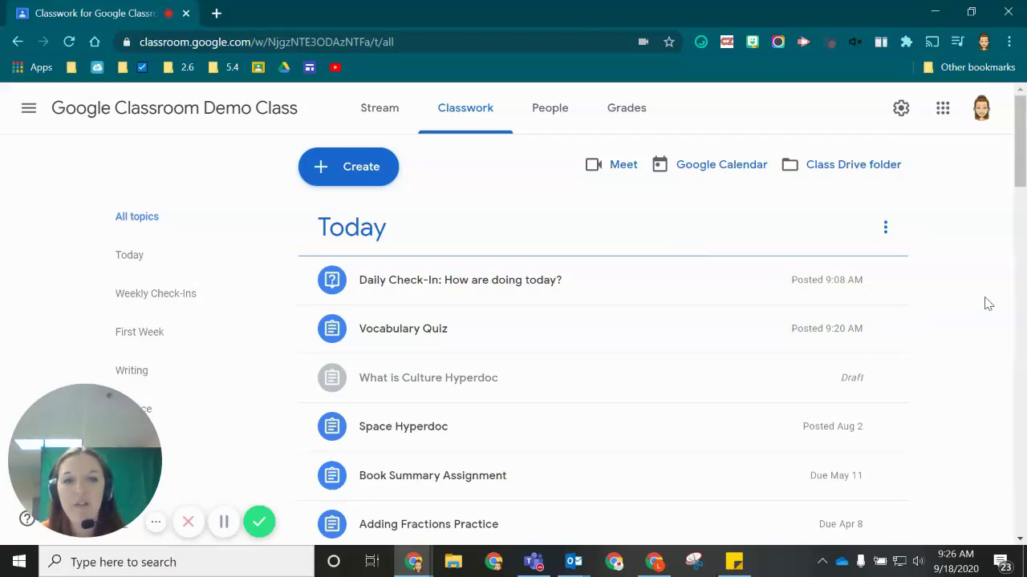
Open the draft What is Culture Hyperdoc and assign it to all students with its attachment set to Students can view file
click(413, 381)
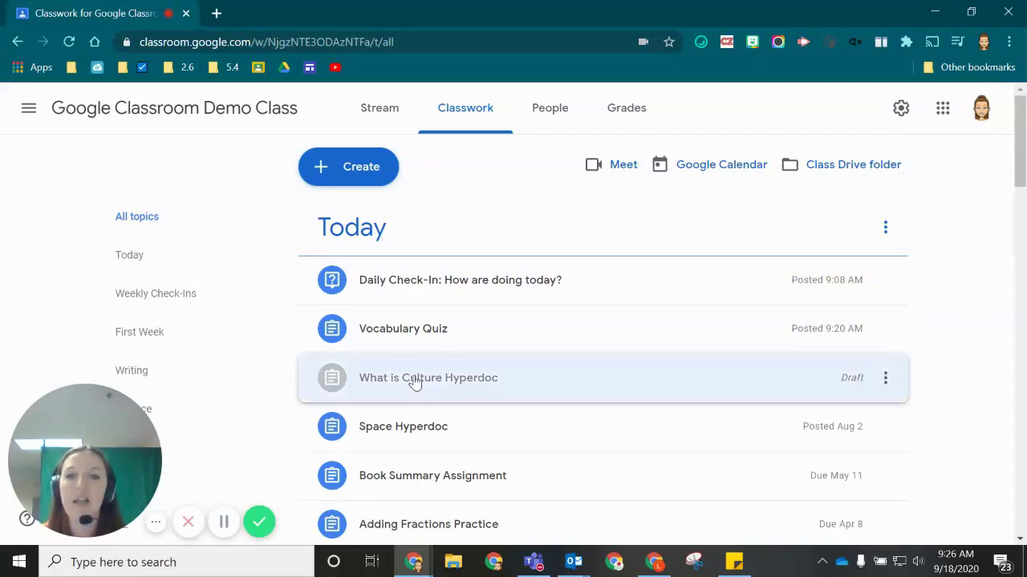
scroll(414, 382, down, 2)
click(378, 410)
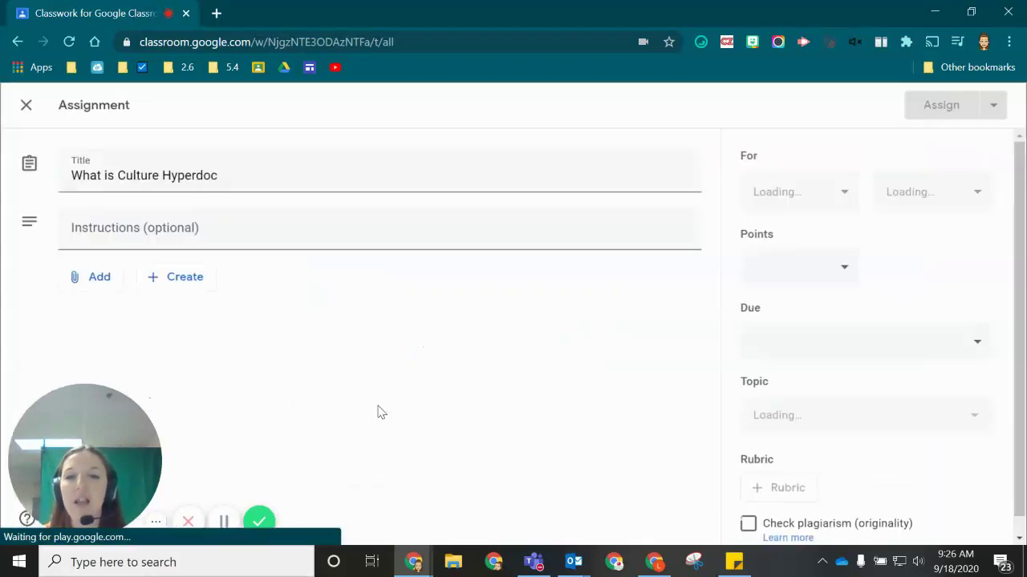
scroll(578, 360, down, 1)
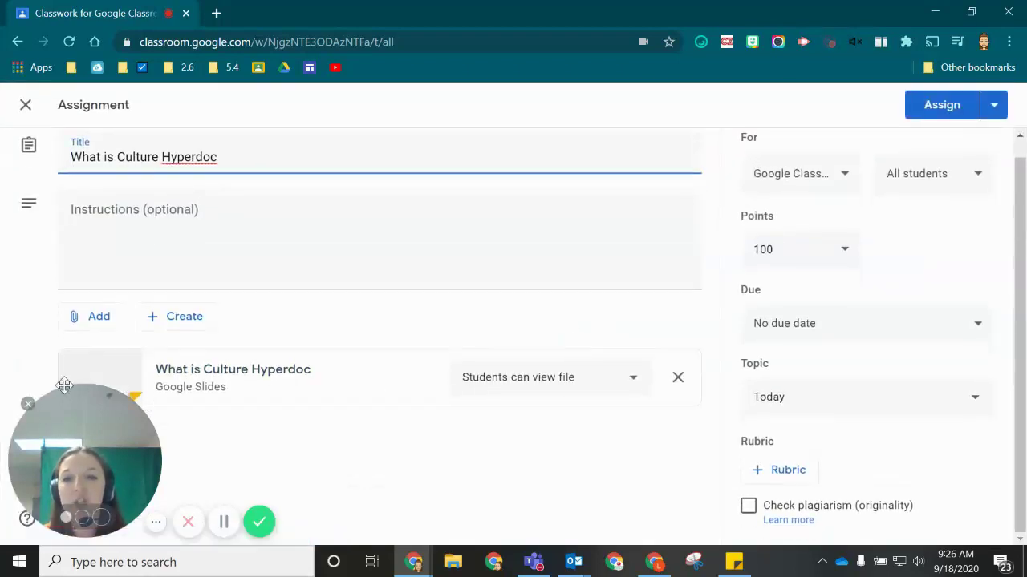
click(569, 393)
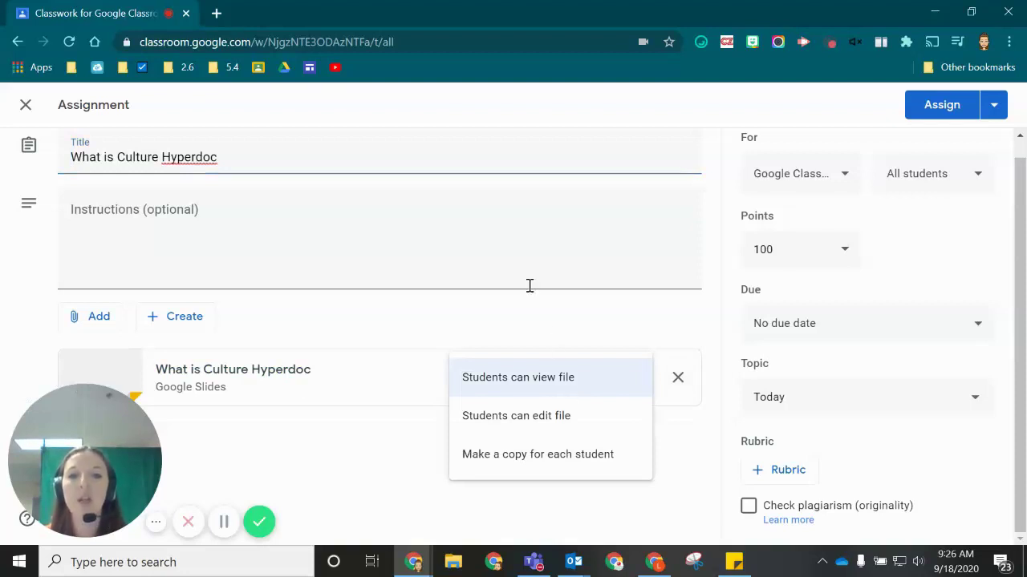
click(522, 312)
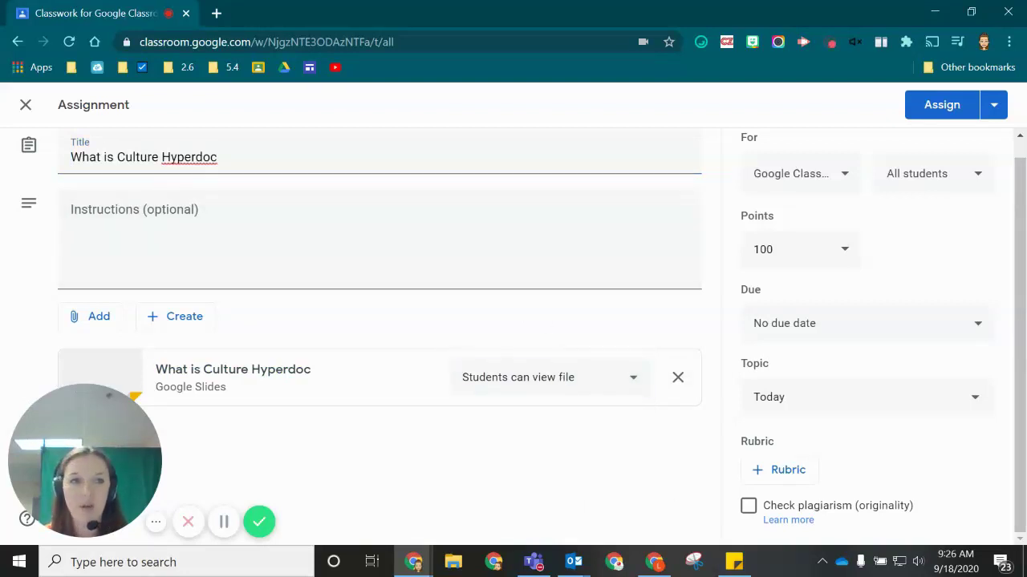
click(932, 108)
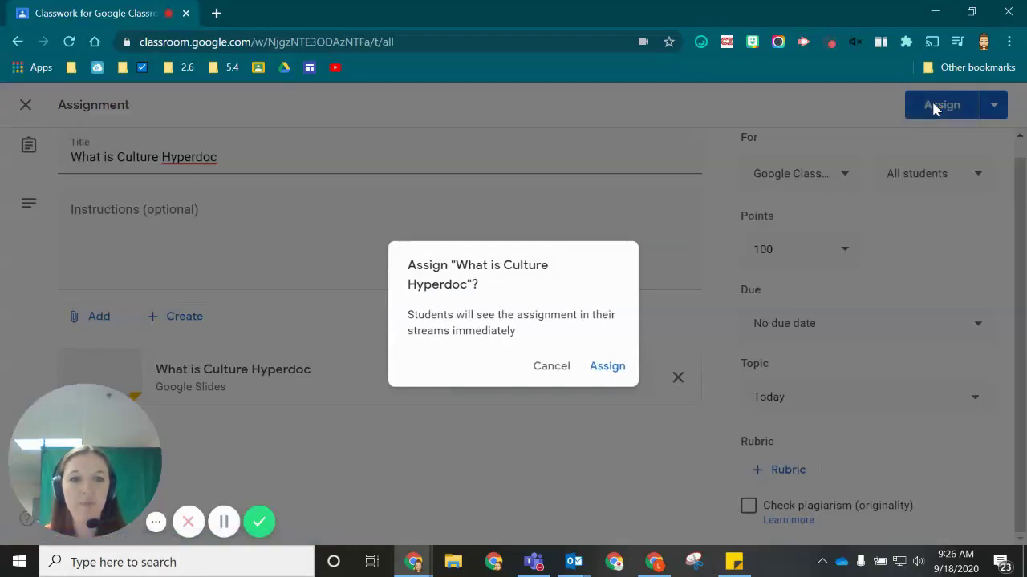
click(617, 371)
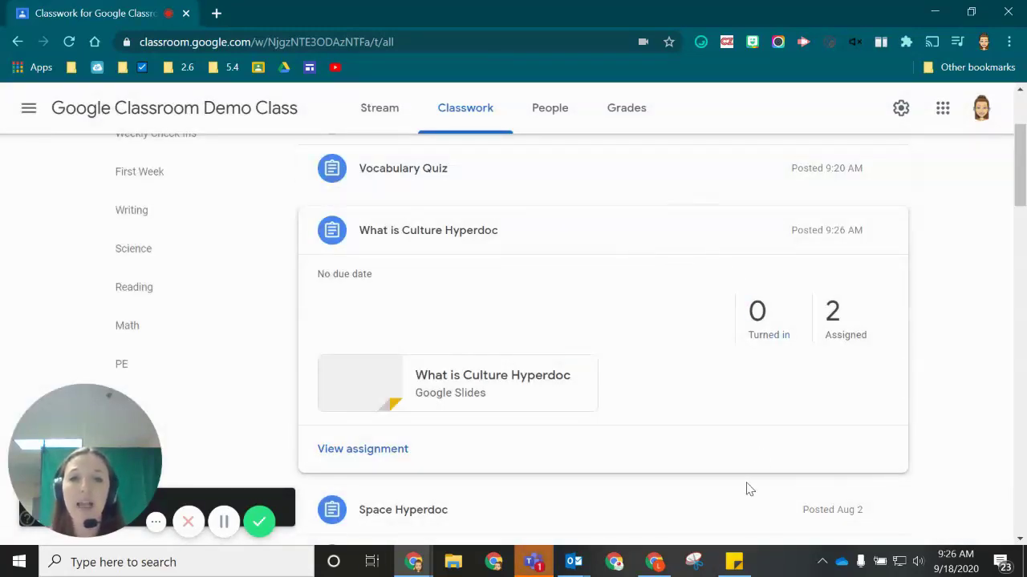
Open the posted What is Culture Hyperdoc for editing, check the sharing options of its Slides attachment, and save it
click(884, 234)
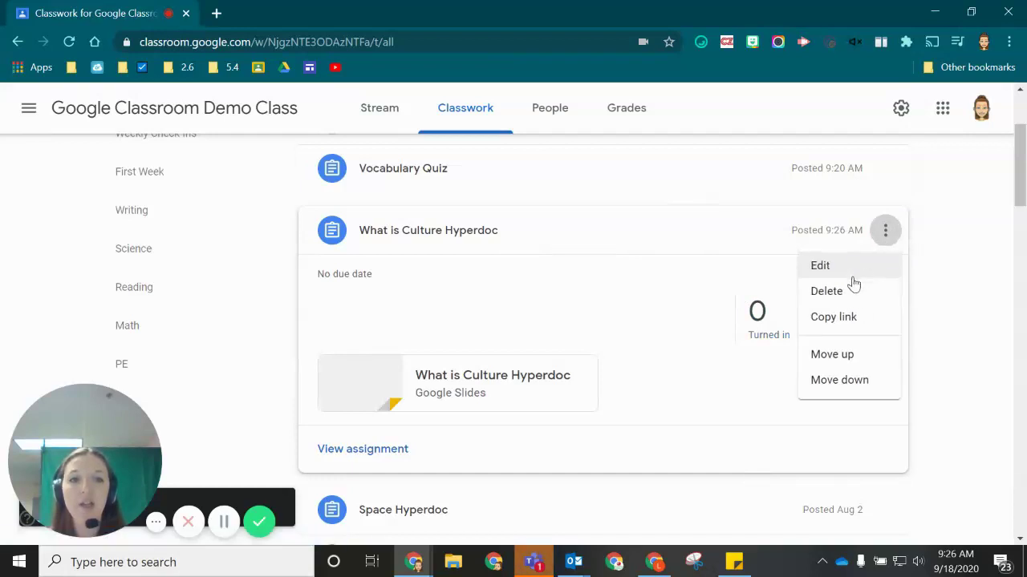
click(848, 273)
click(565, 393)
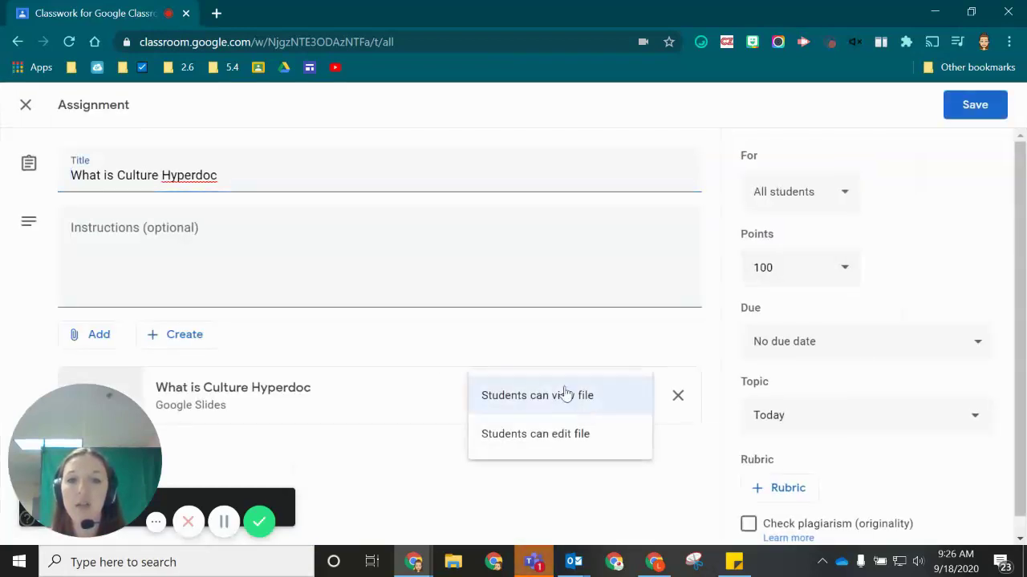
click(414, 505)
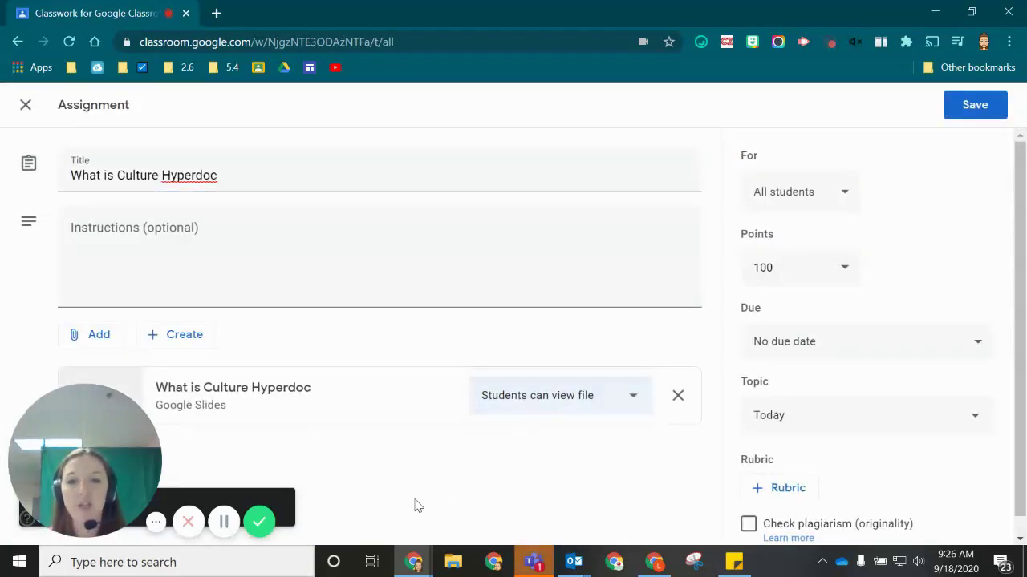
click(534, 409)
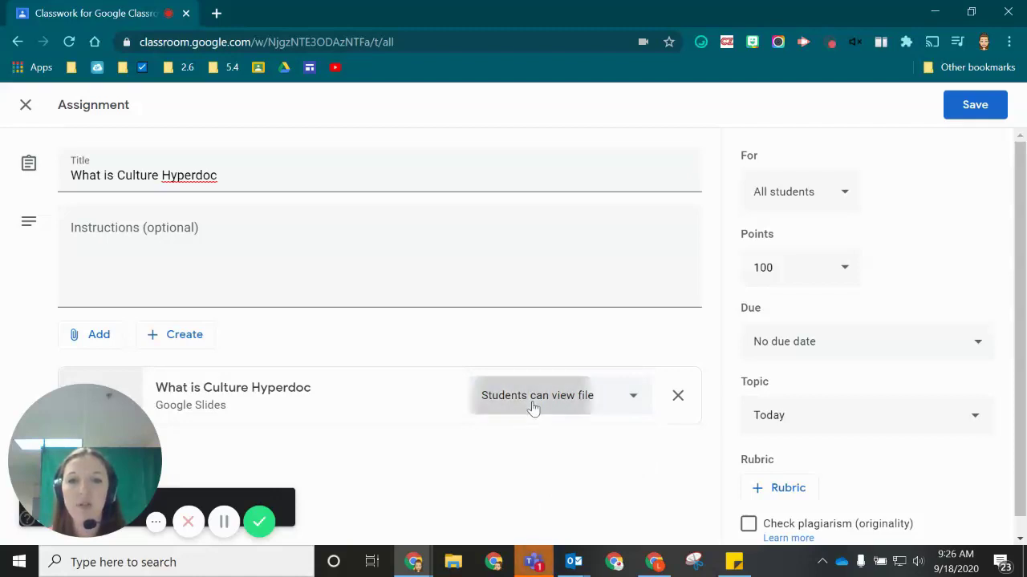
click(575, 493)
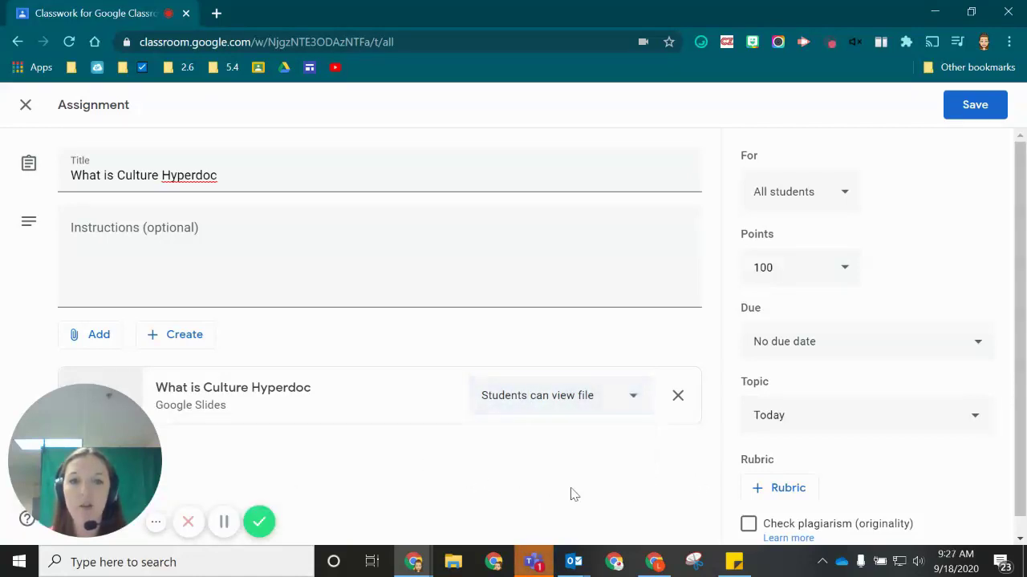
click(973, 111)
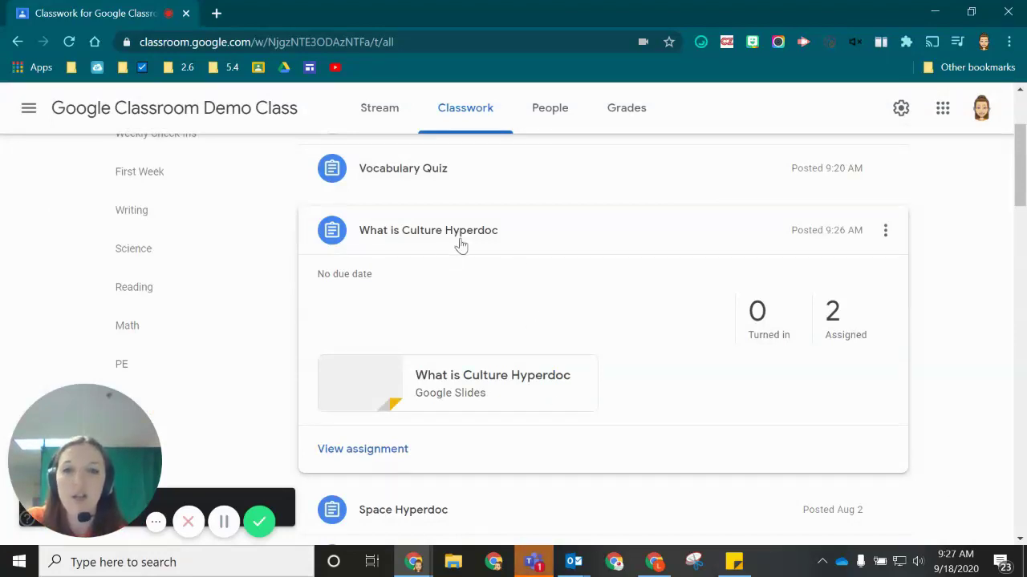
click(526, 240)
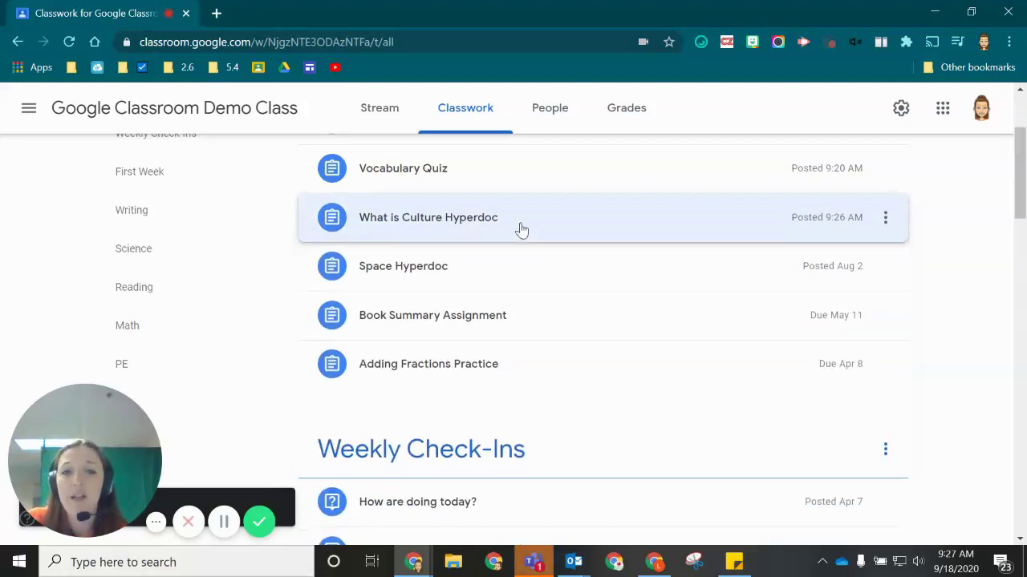
click(519, 230)
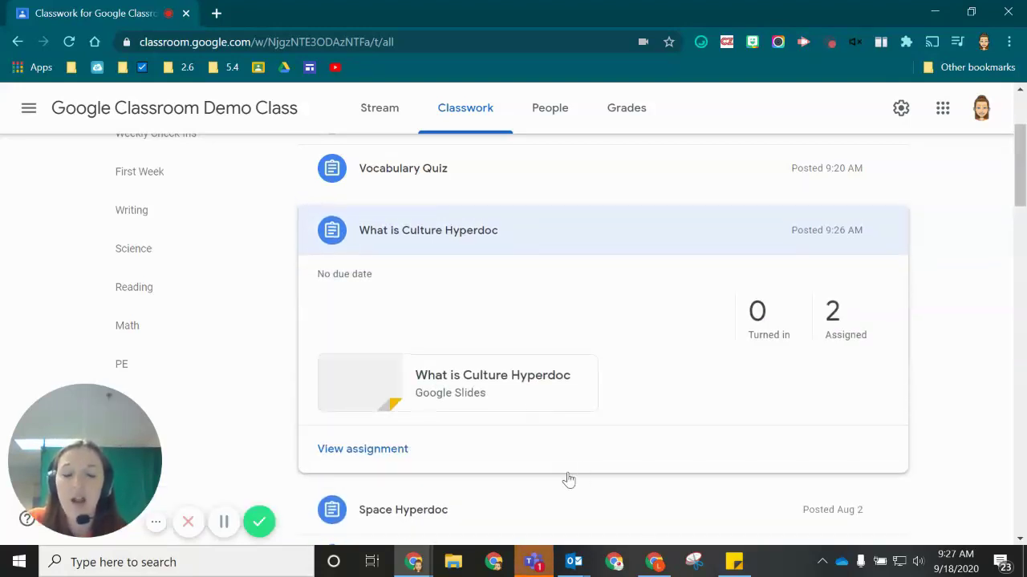
click(605, 243)
Start reusing an existing post to create new classwork
scroll(603, 295, up, 1)
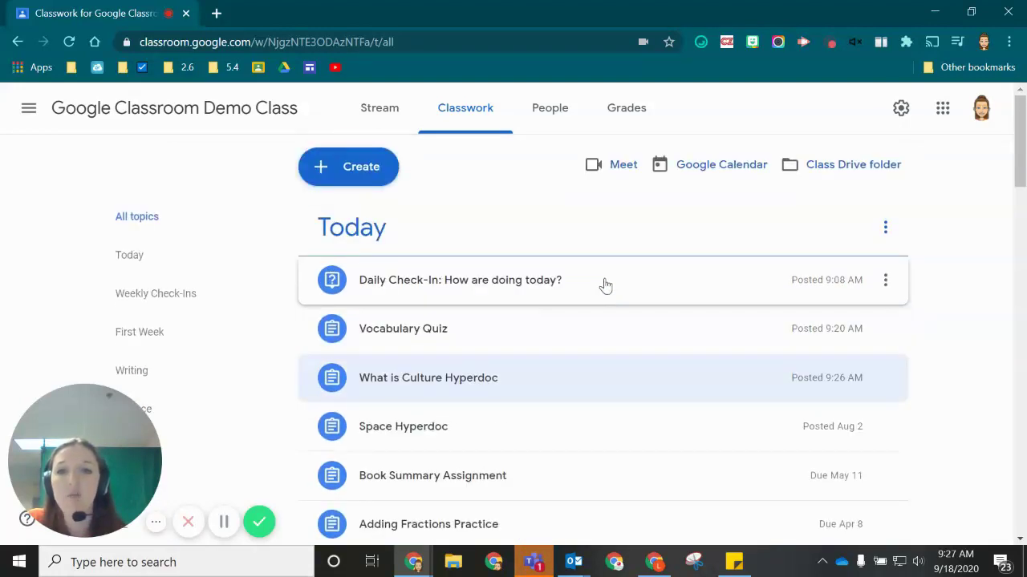
click(368, 166)
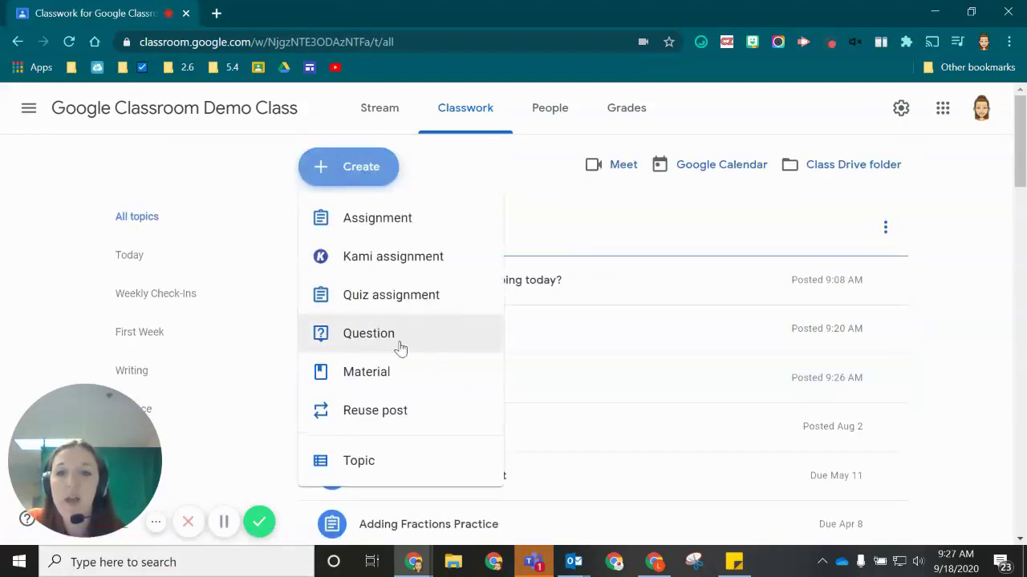
click(437, 420)
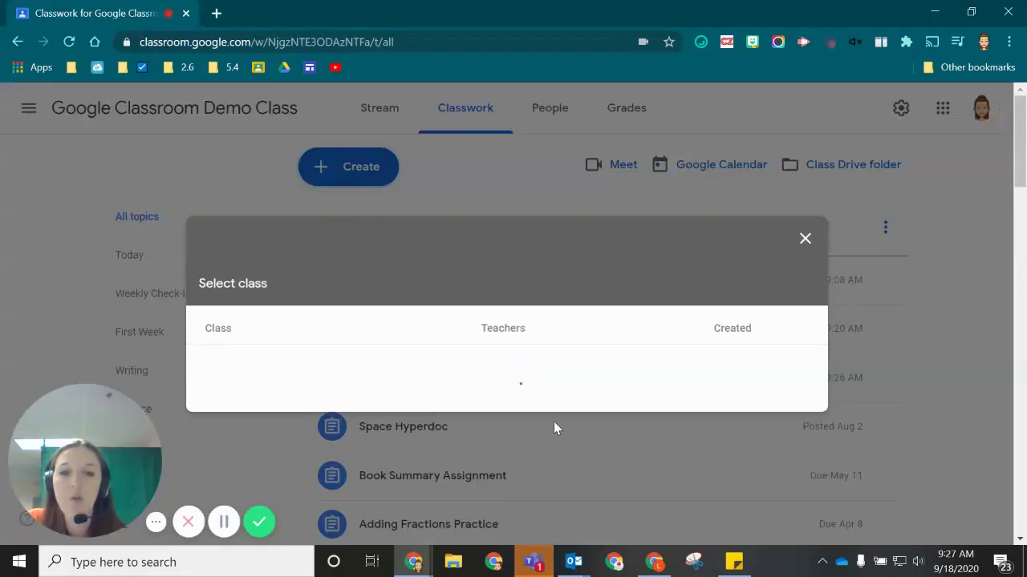
click(422, 389)
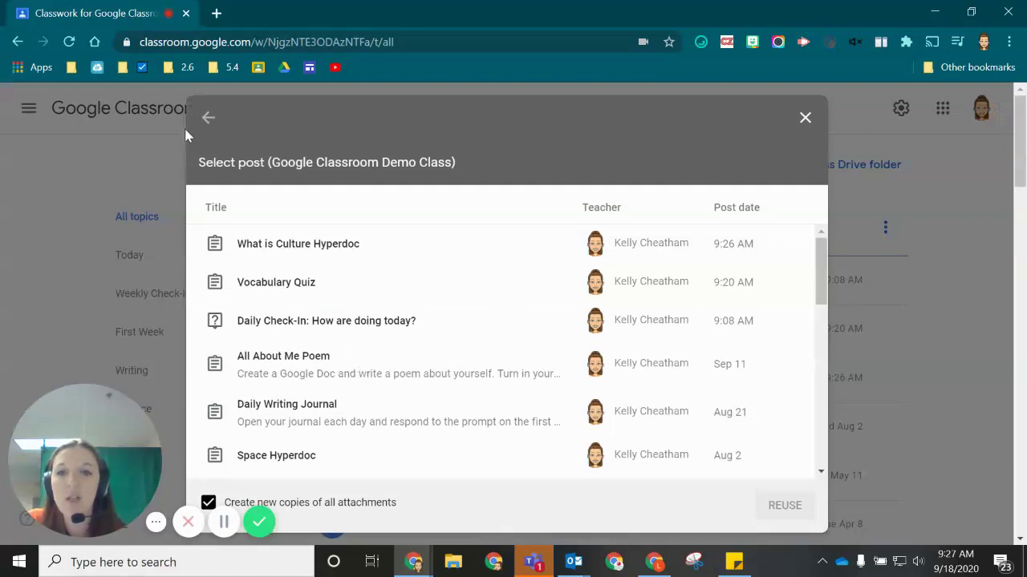
Examine the list of active and archived classes from which a post can be reused
click(206, 119)
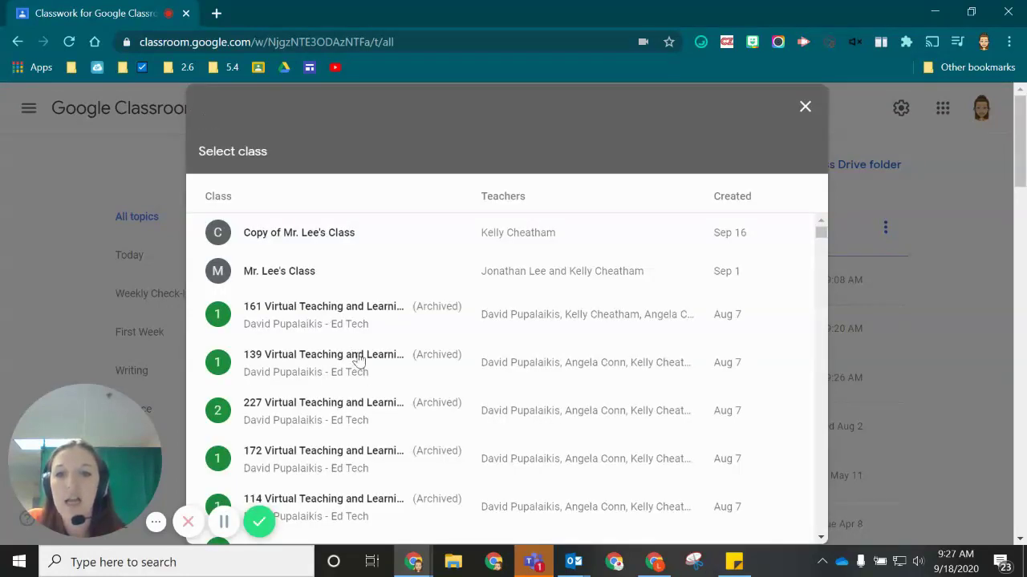
scroll(353, 361, down, 3)
scroll(481, 361, down, 10)
drag(827, 298, 825, 553)
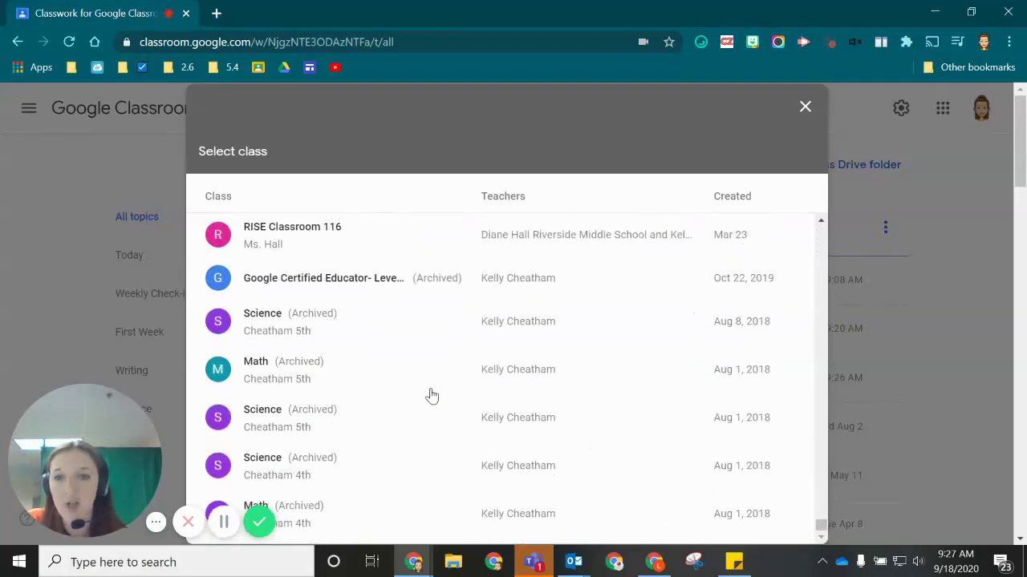
scroll(421, 409, down, 2)
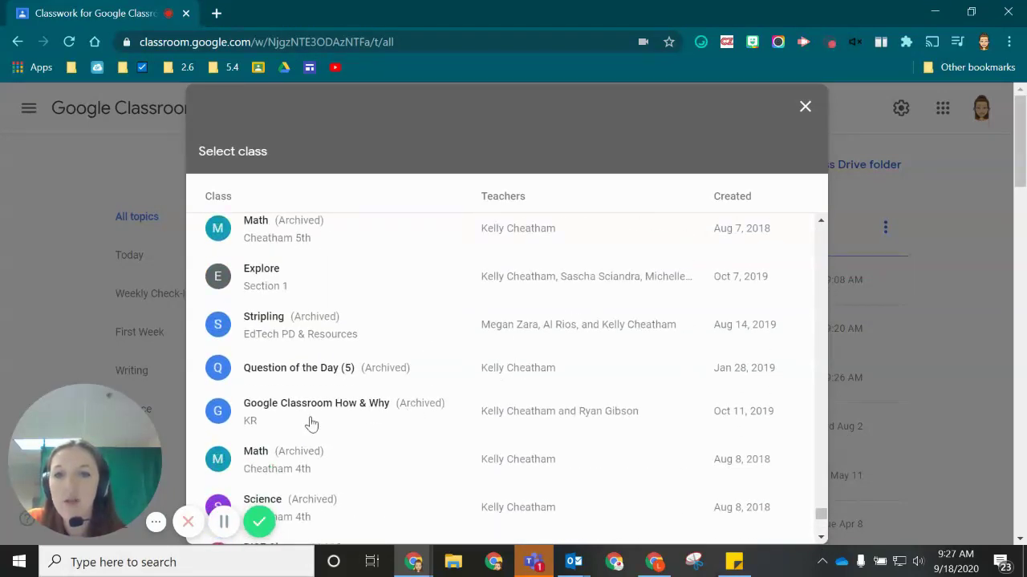
scroll(376, 383, down, 4)
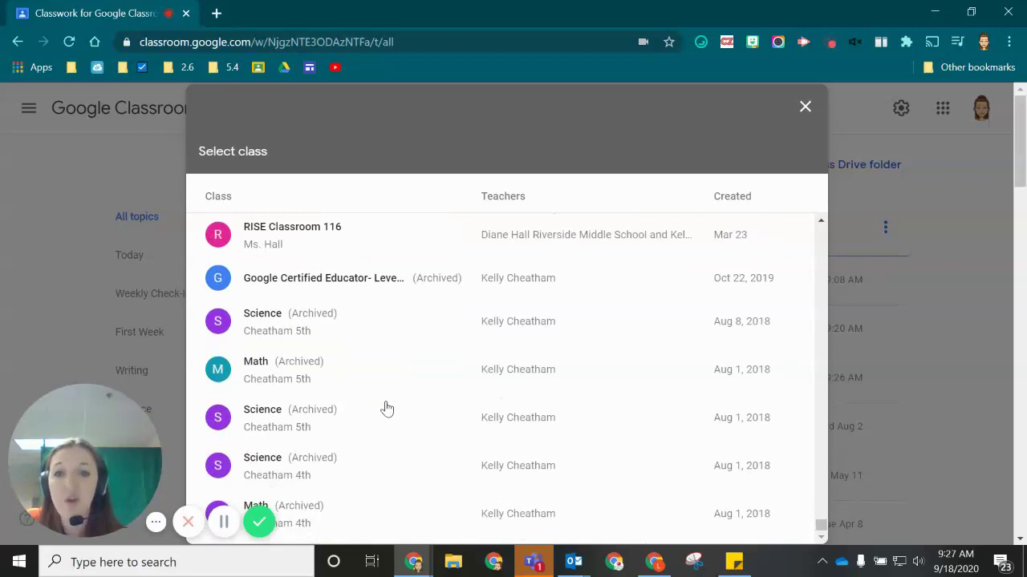
scroll(413, 361, up, 4)
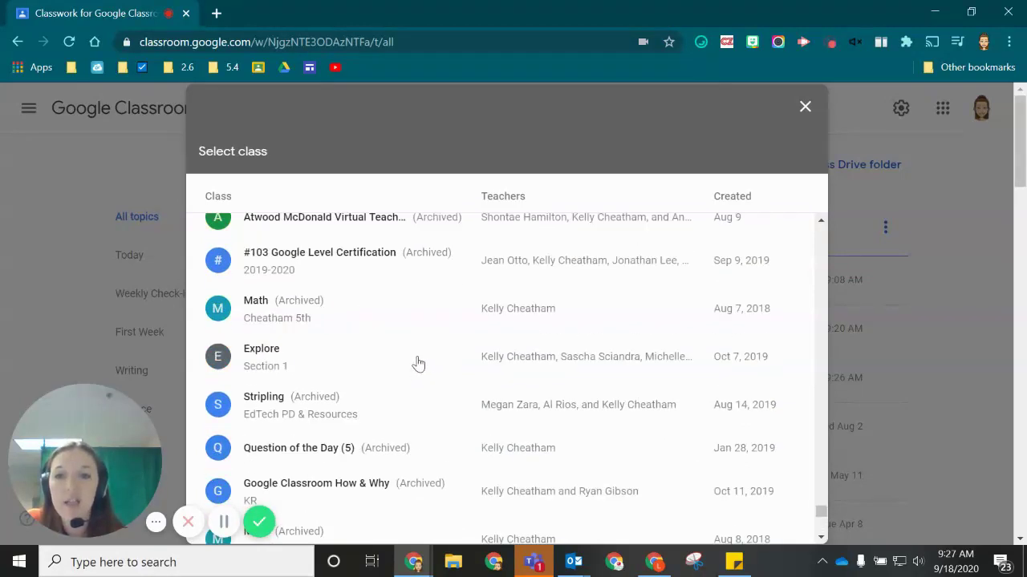
scroll(429, 383, up, 5)
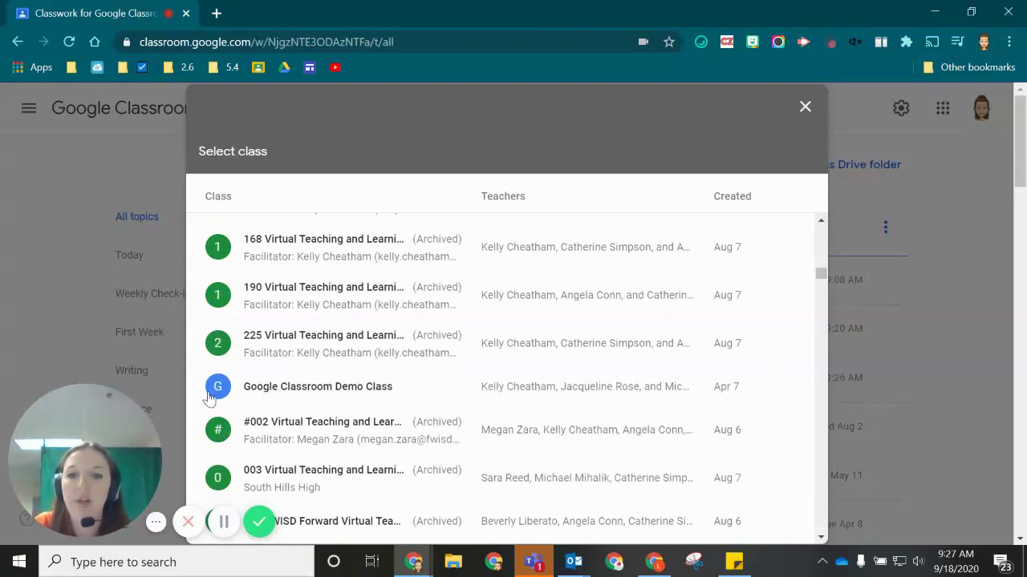
Reuse the What is Culture Hyperdoc post from Google Classroom Demo Class, with new copies of all attachments
click(403, 388)
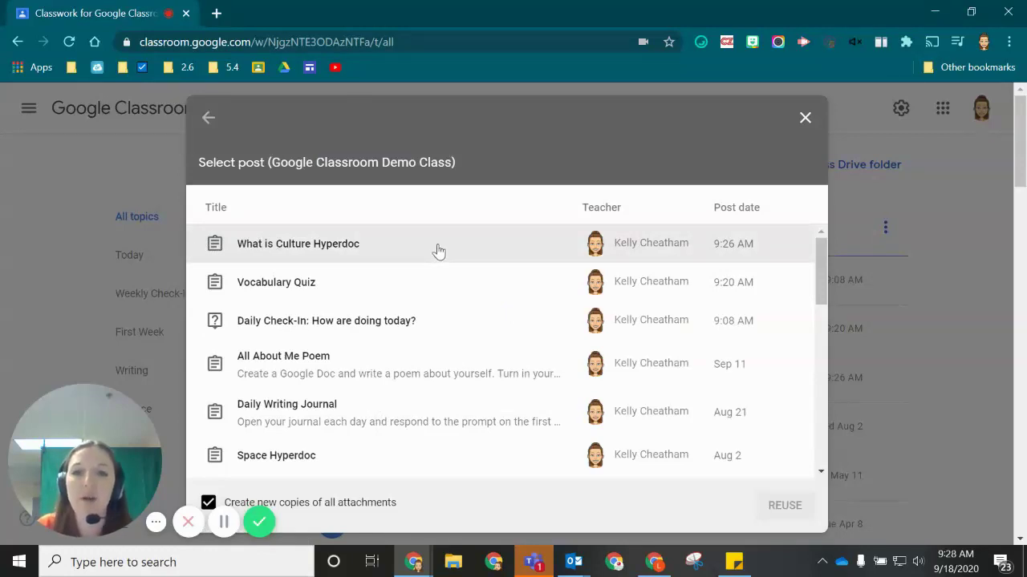
click(407, 255)
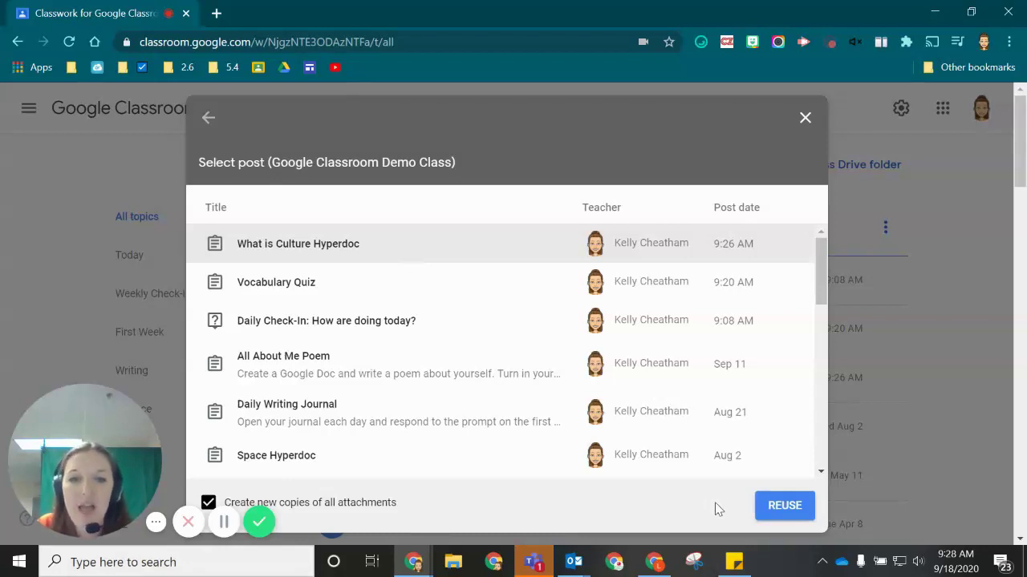
click(782, 511)
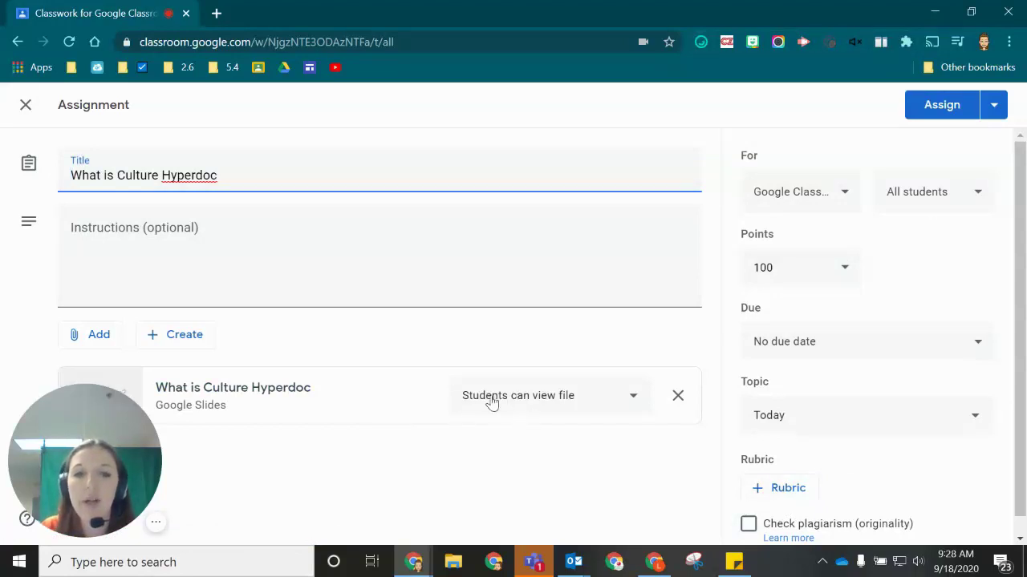
Assign the reused What is Culture Hyperdoc with Make a copy for each student and a due date of Sep 25, 2020
click(614, 406)
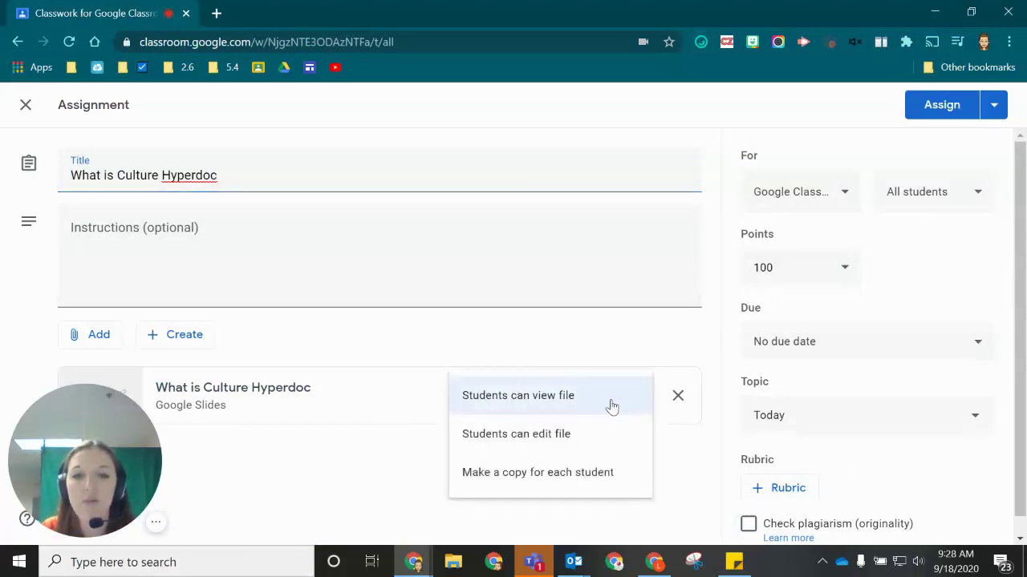
click(625, 477)
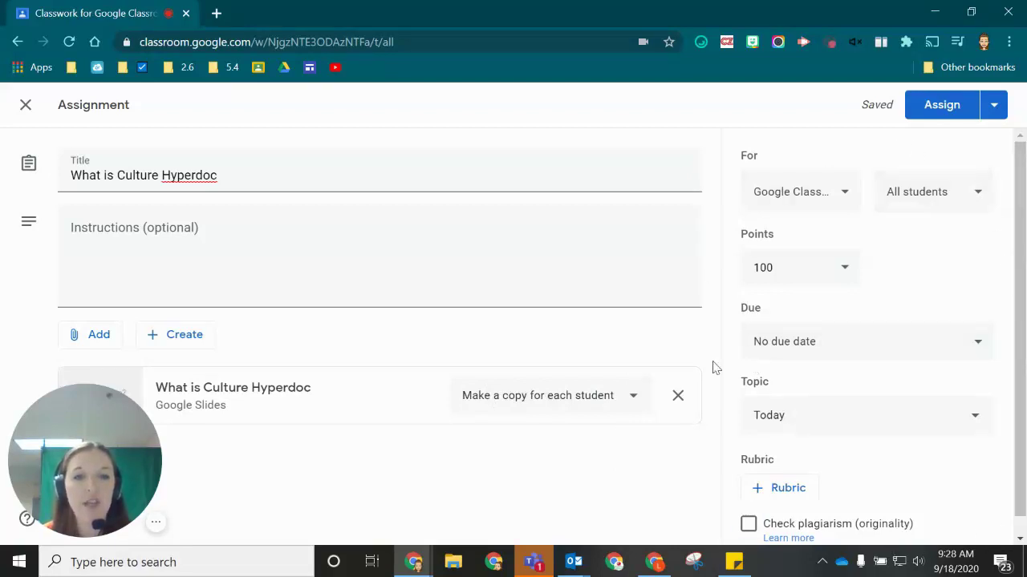
click(878, 351)
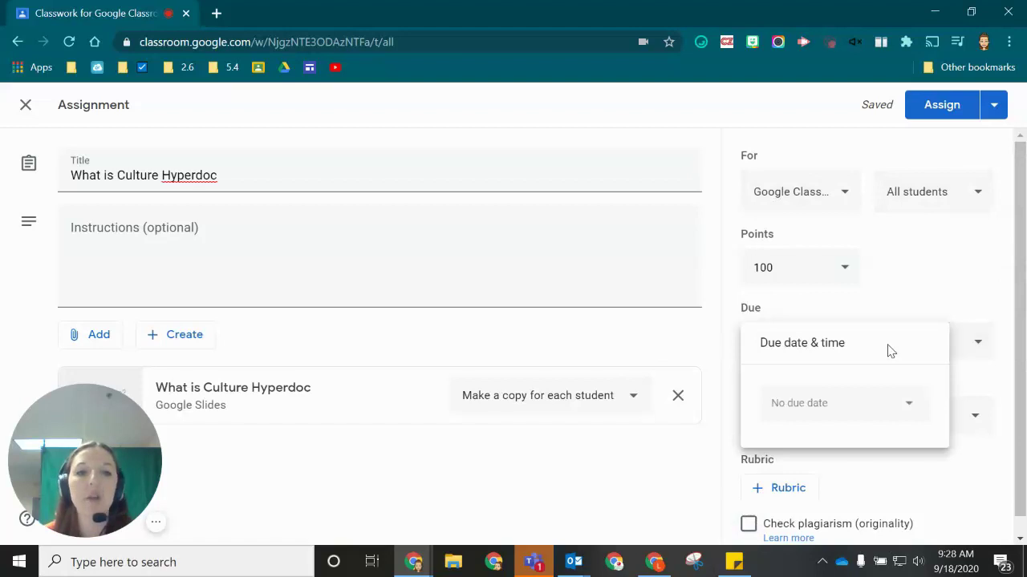
click(824, 394)
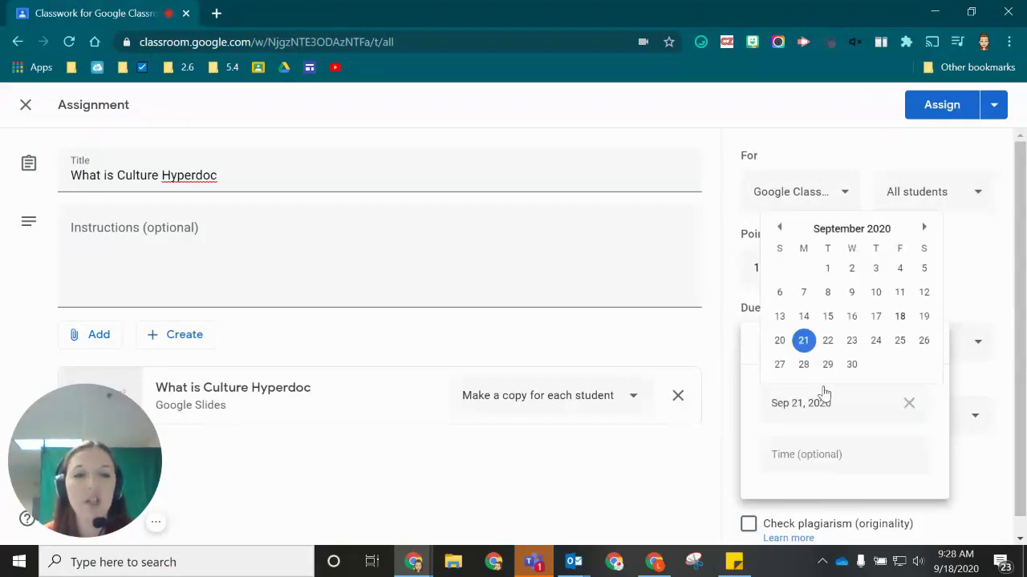
click(900, 341)
click(623, 504)
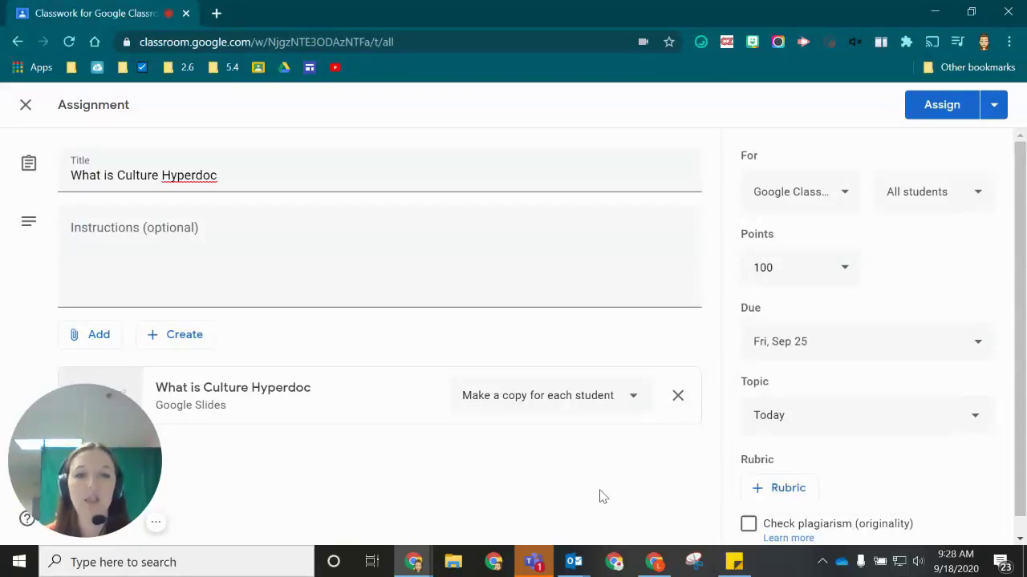
click(947, 112)
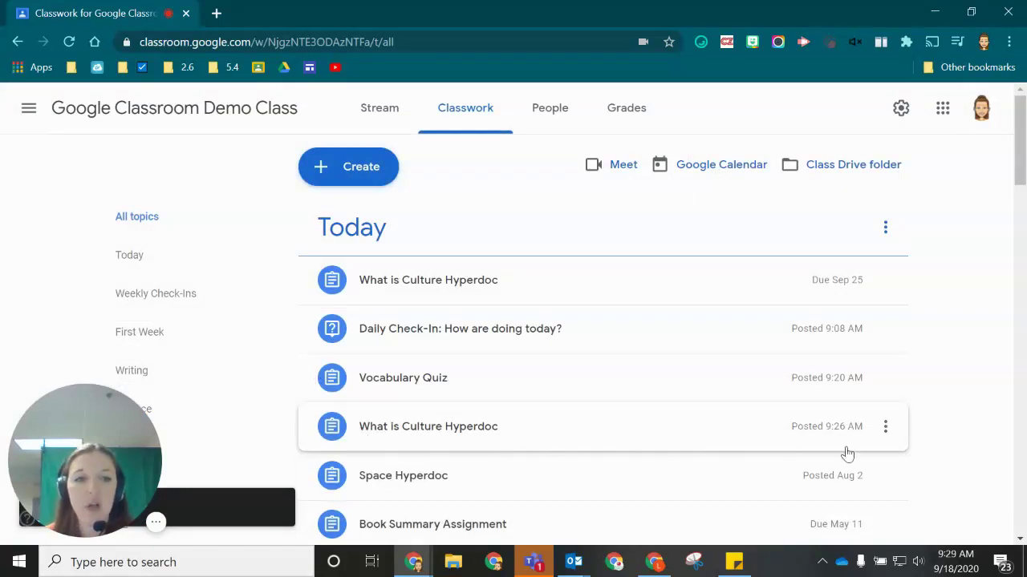
Delete the original What is Culture Hyperdoc assignment that was posted at 9:26 AM without a due date
click(885, 426)
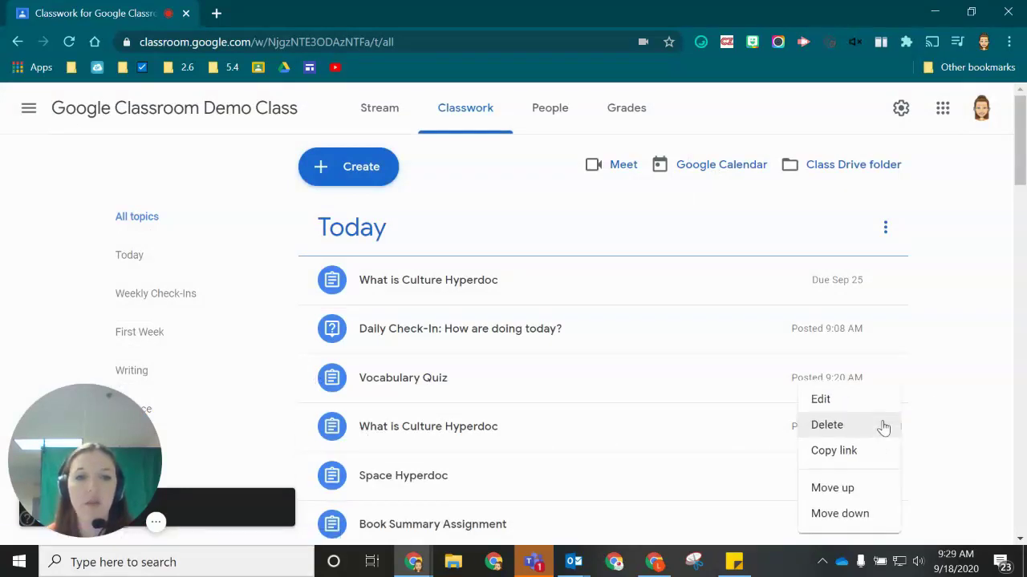
click(834, 431)
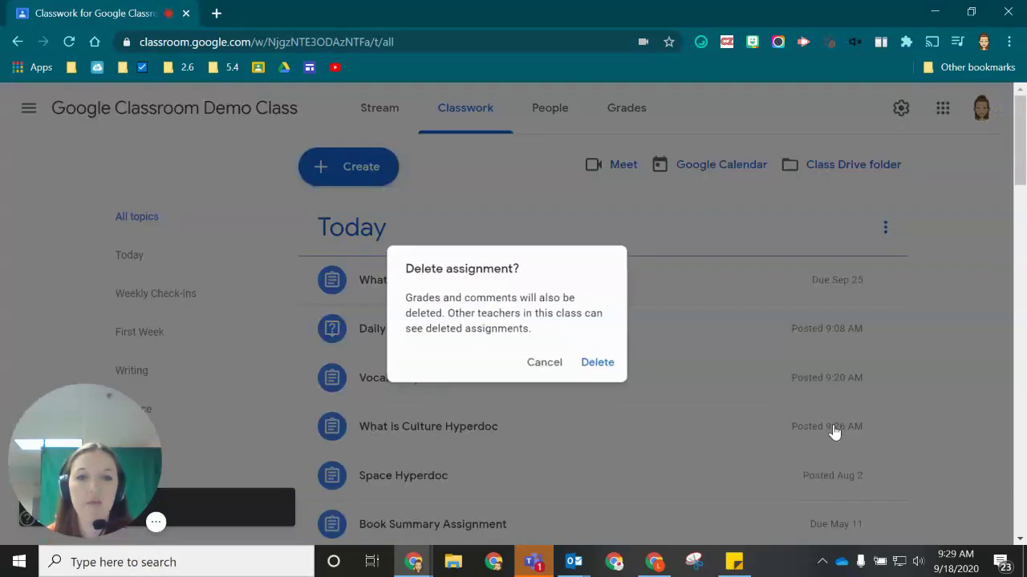
click(590, 366)
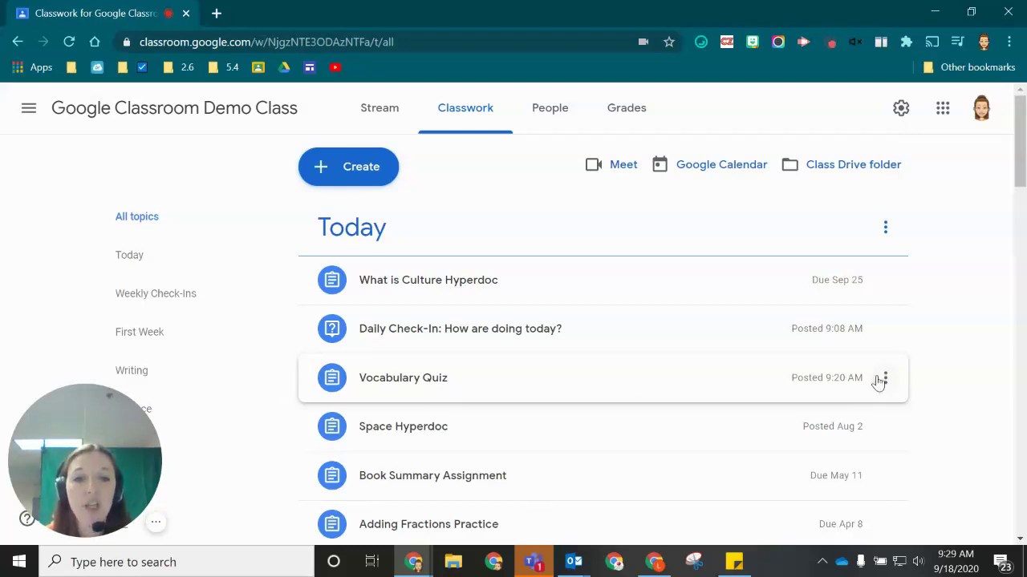
Edit the Vocabulary Quiz assignment in the Today topic to turn on grade importing, and save it
click(886, 380)
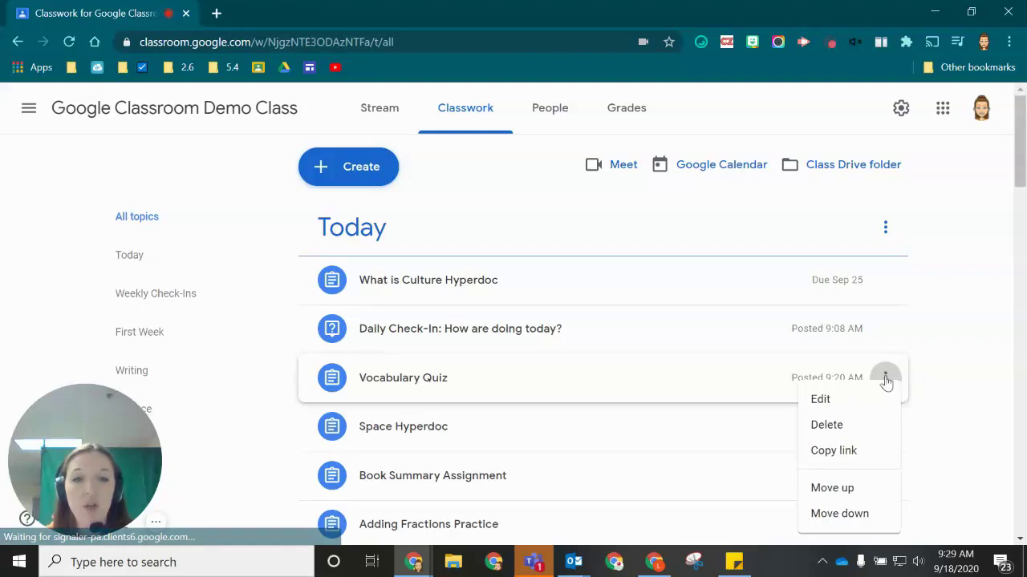
click(824, 403)
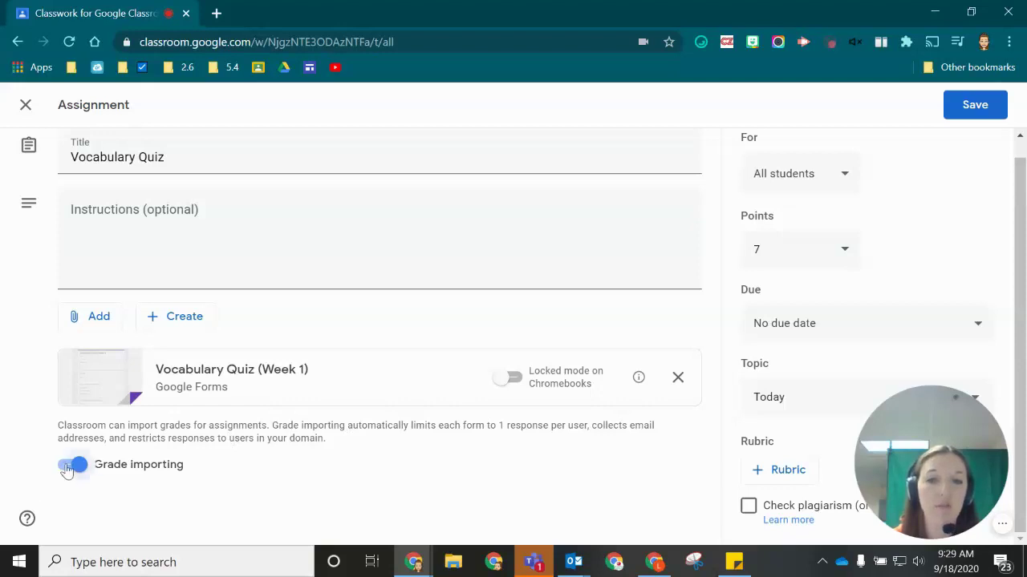
click(960, 116)
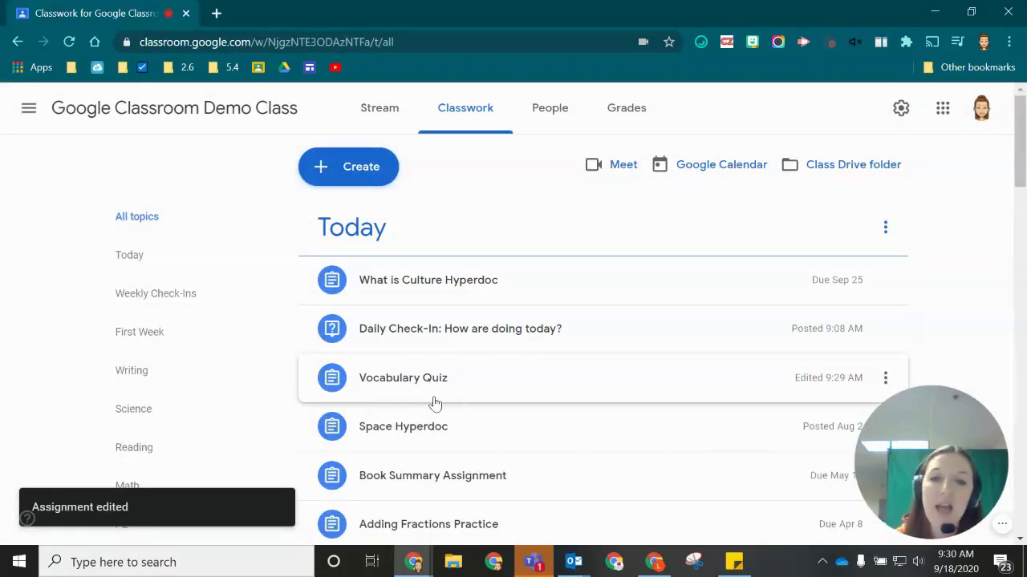
Import the form grades into the student work of the Vocabulary Quiz assignment
click(411, 387)
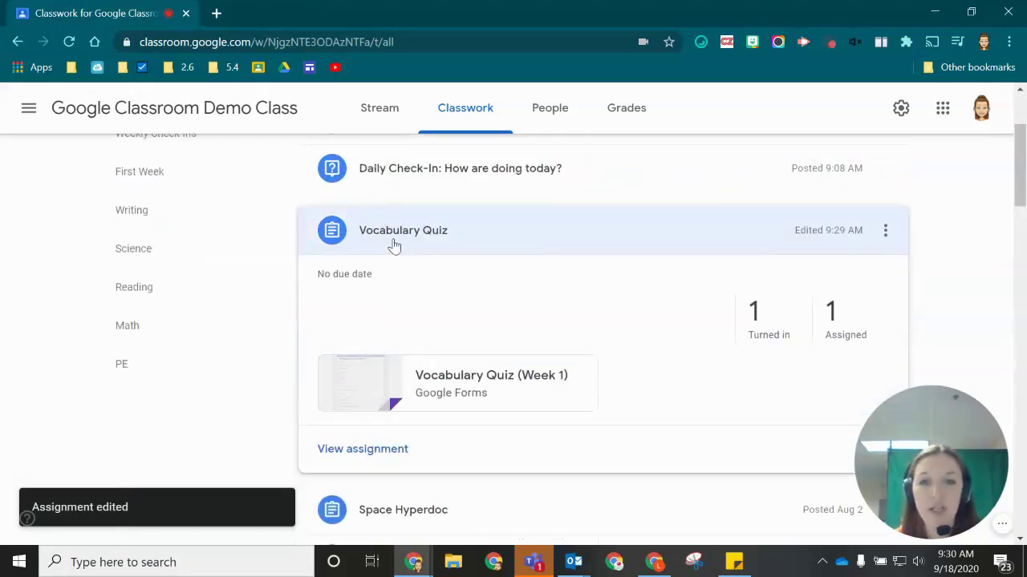
click(362, 454)
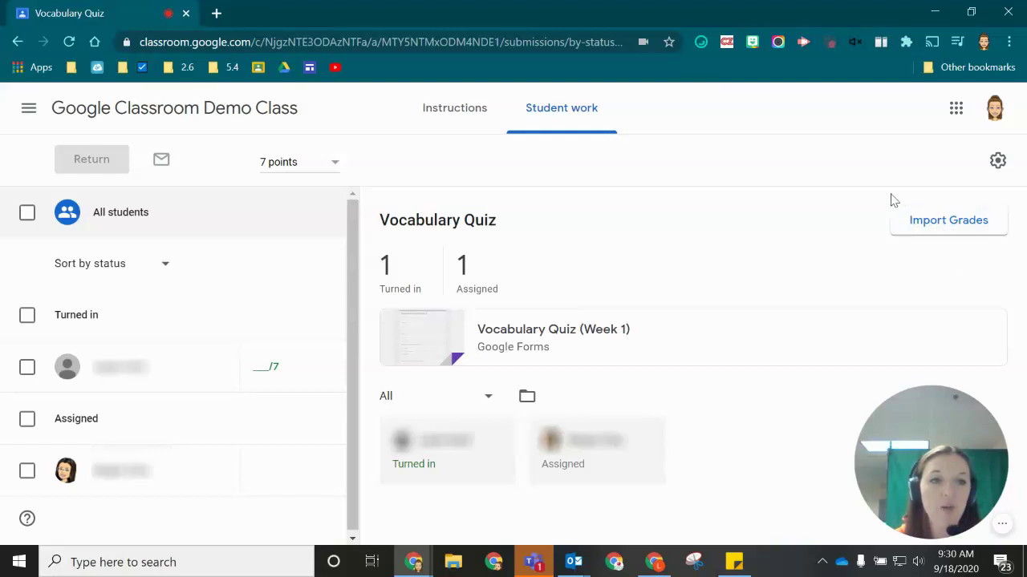
click(920, 228)
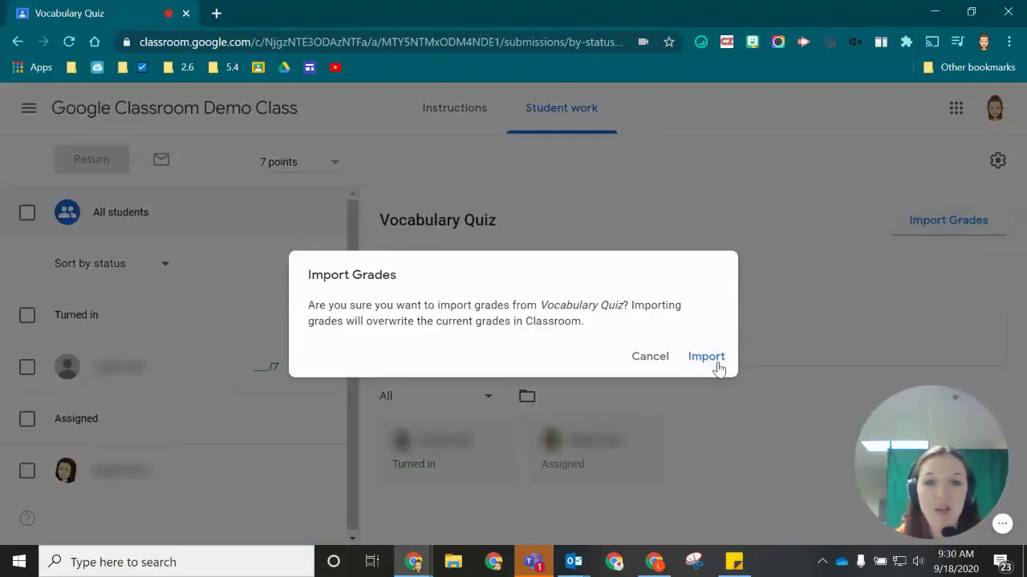
click(719, 366)
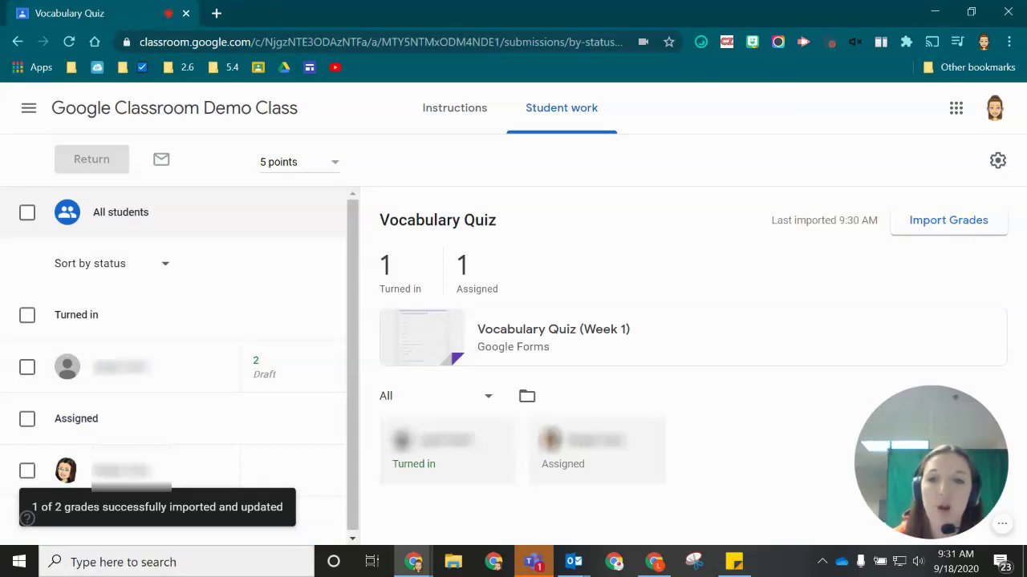
Return the Vocabulary Quiz with its imported draft grade to the student who turned it in
click(27, 367)
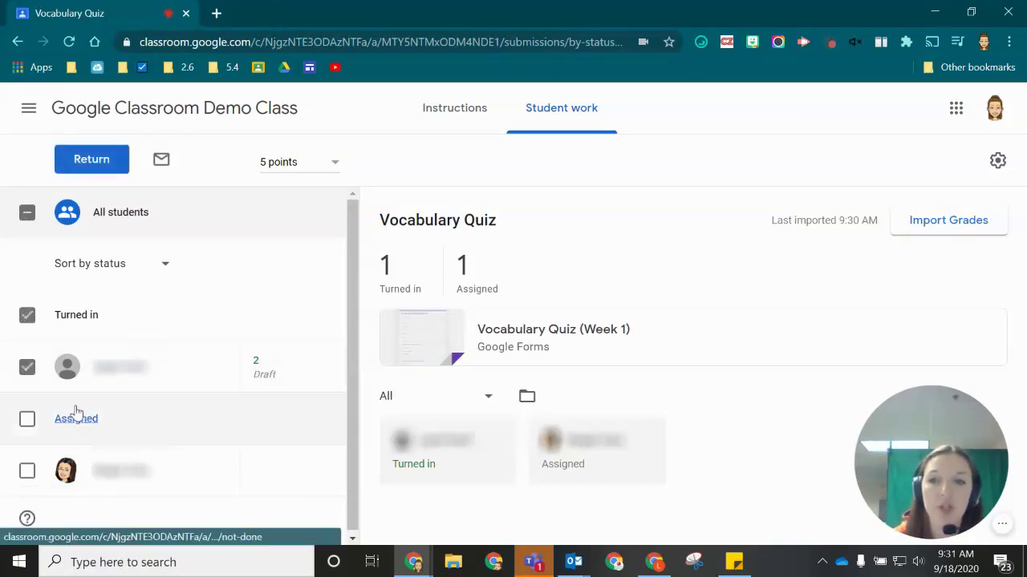
click(107, 159)
click(656, 403)
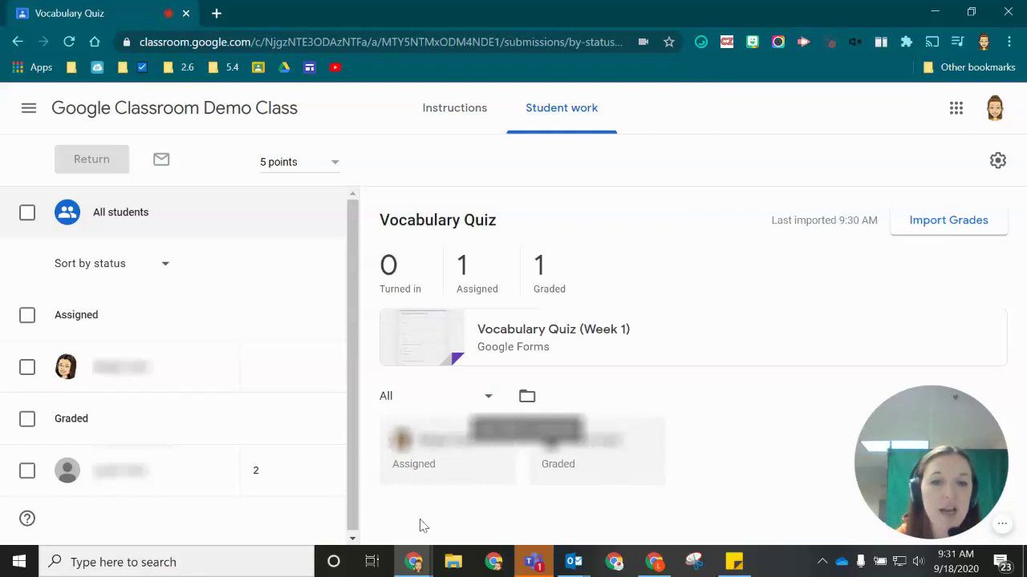
mouse_move(868, 477)
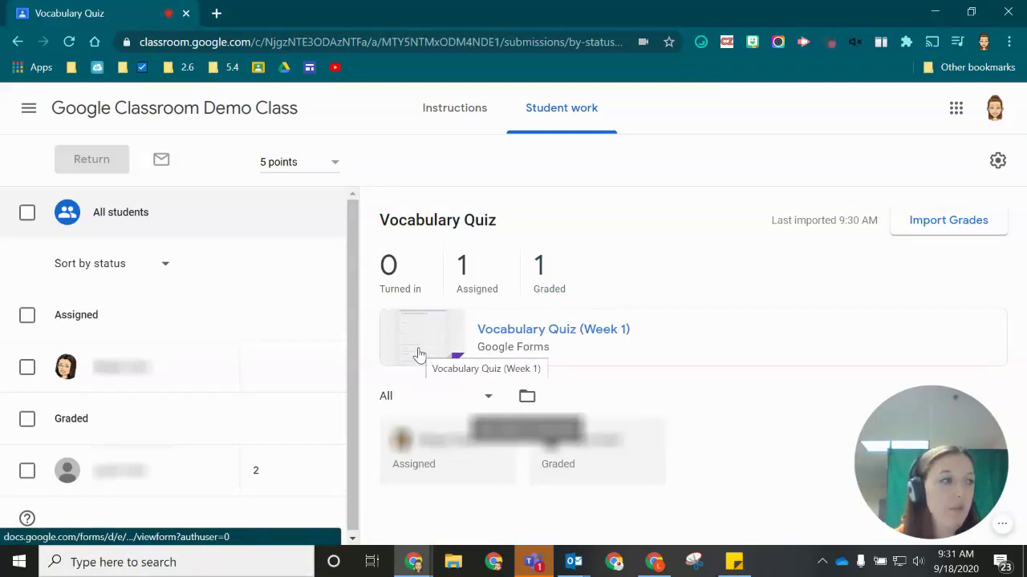
Go back to the class's Classwork list and collapse the Vocabulary Quiz details
click(159, 119)
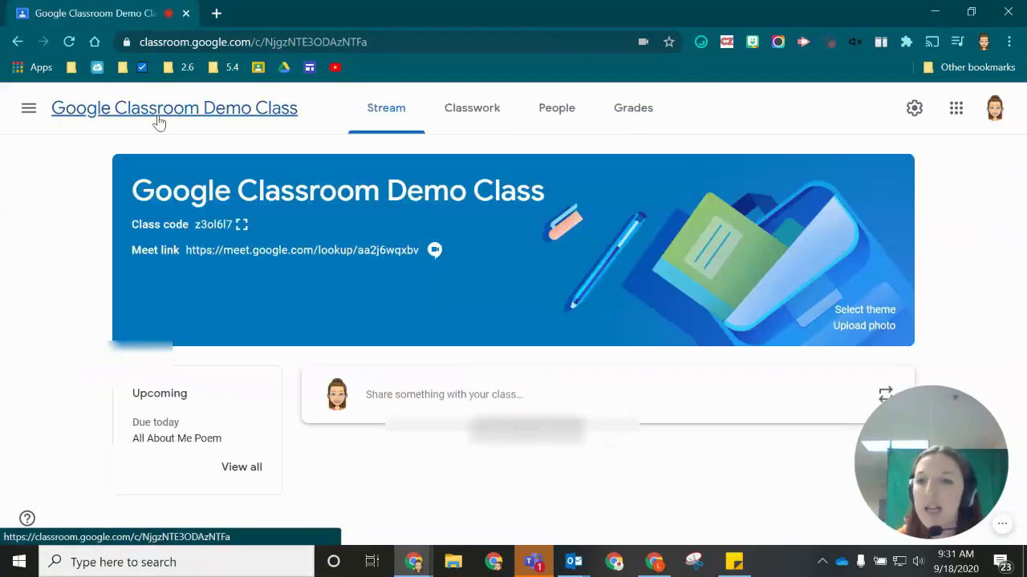
click(453, 113)
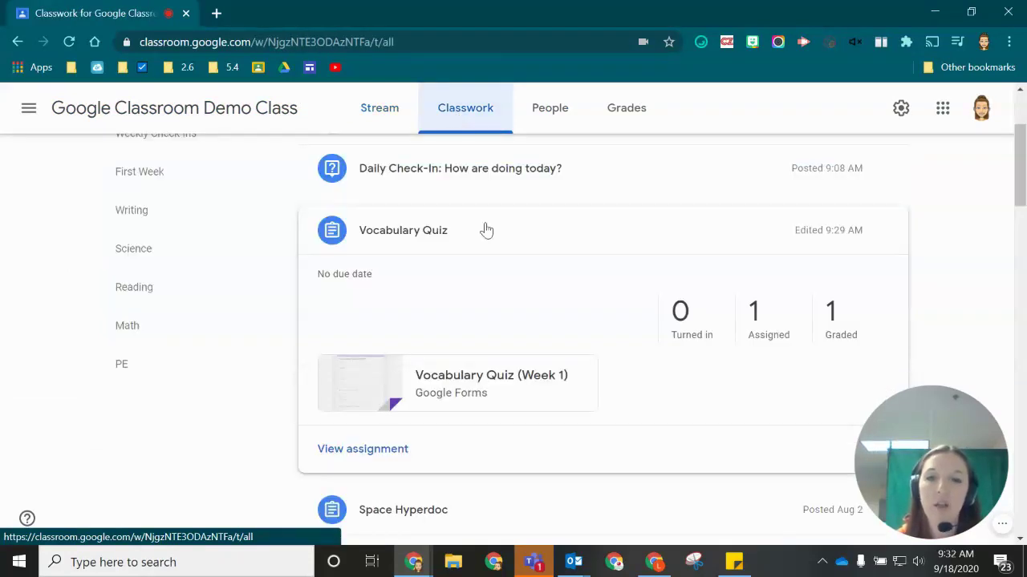
scroll(513, 273, up, 3)
click(458, 397)
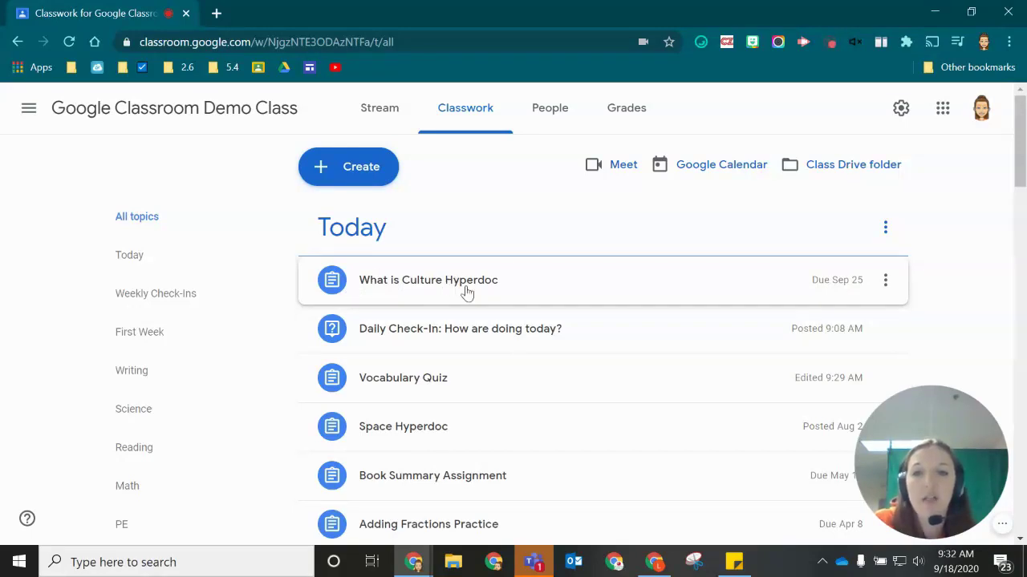
Move What is Culture Hyperdoc from the Today topic to the end of the Reading topic
scroll(200, 353, down, 1)
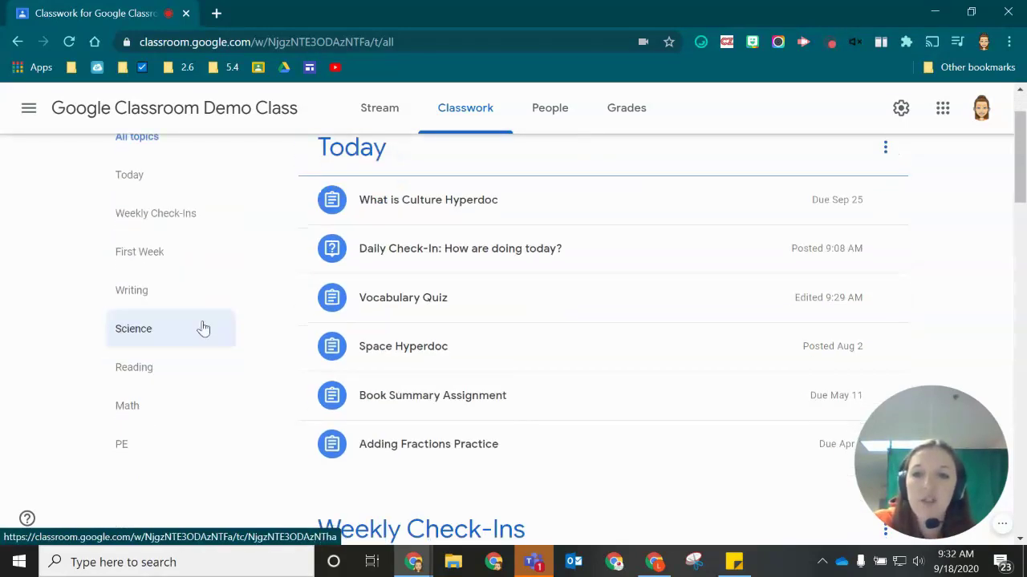
click(190, 180)
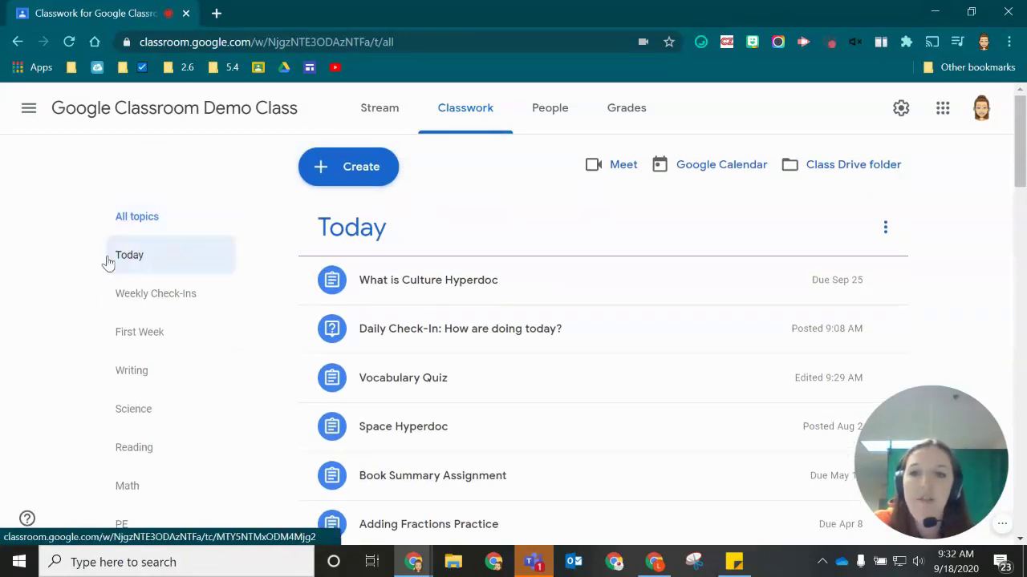
scroll(144, 329, down, 1)
scroll(143, 329, down, 2)
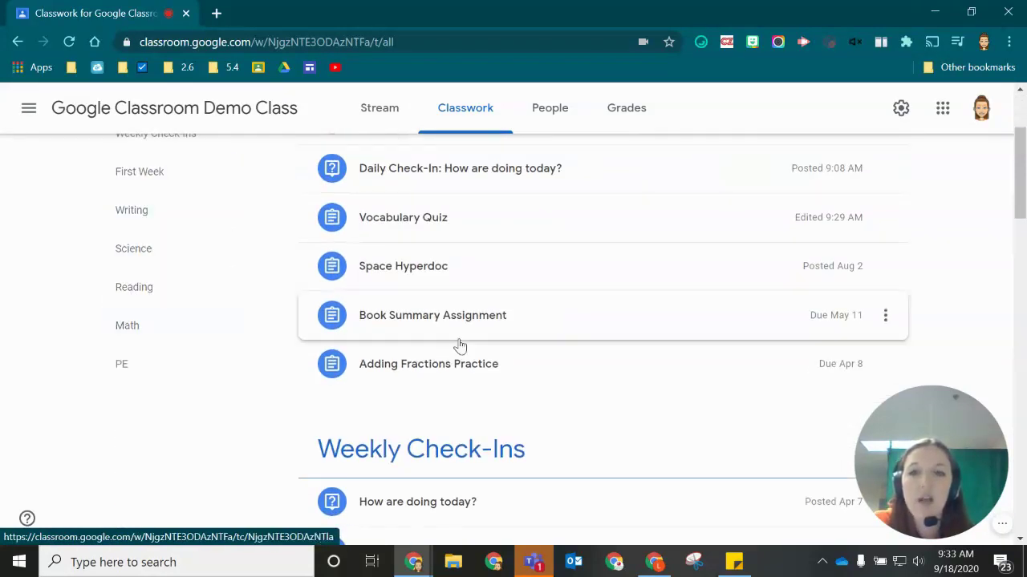
scroll(131, 259, up, 1)
scroll(111, 240, up, 2)
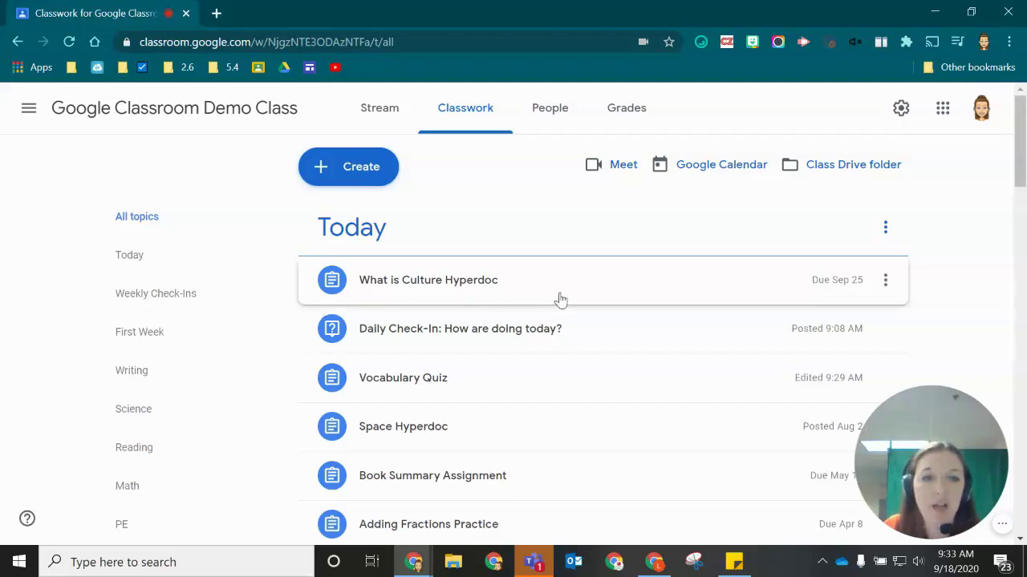
drag(639, 286, 422, 411)
scroll(565, 326, down, 10)
scroll(566, 326, down, 10)
scroll(550, 393, up, 5)
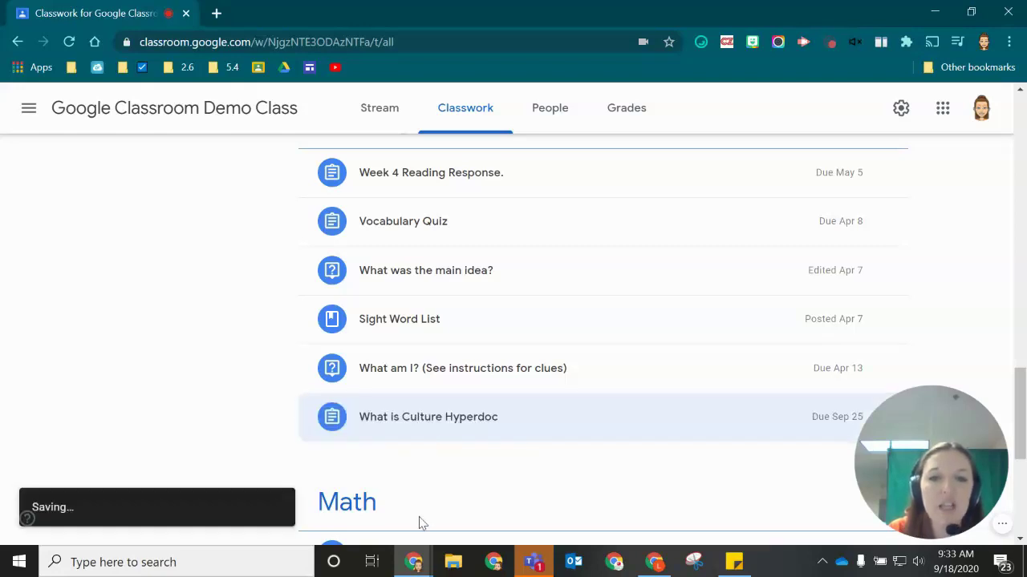
scroll(491, 400, up, 2)
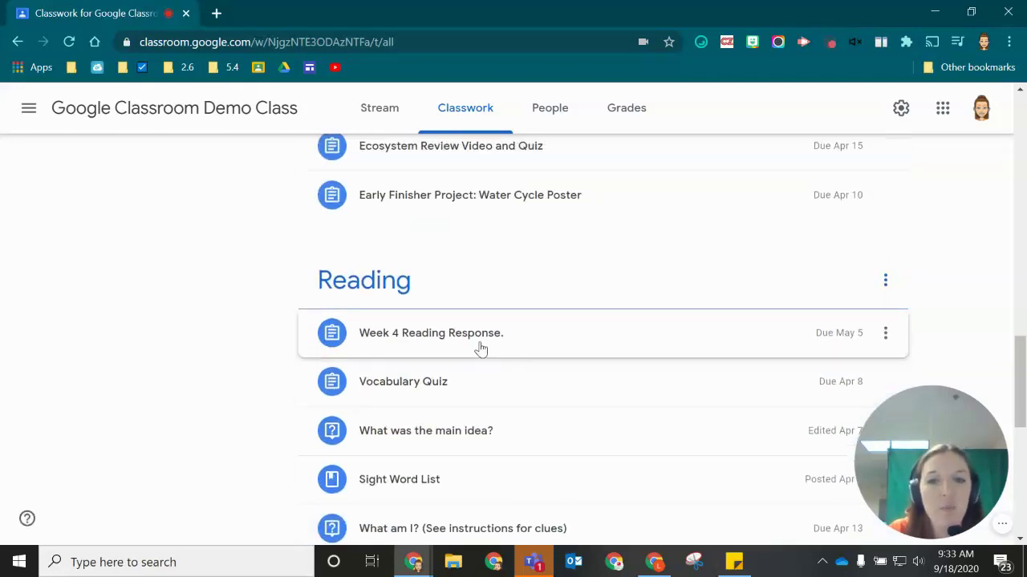
scroll(468, 479, down, 2)
Move the Vocabulary Quiz from the Today topic to Reading, directly below What is Culture Hyperdoc
scroll(460, 428, up, 15)
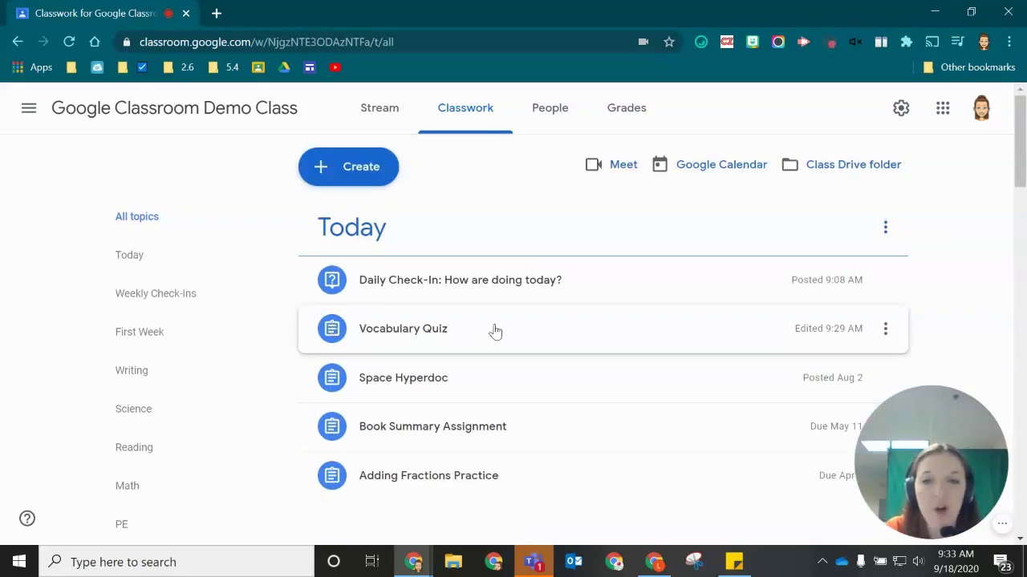
click(361, 332)
drag(361, 331, 442, 299)
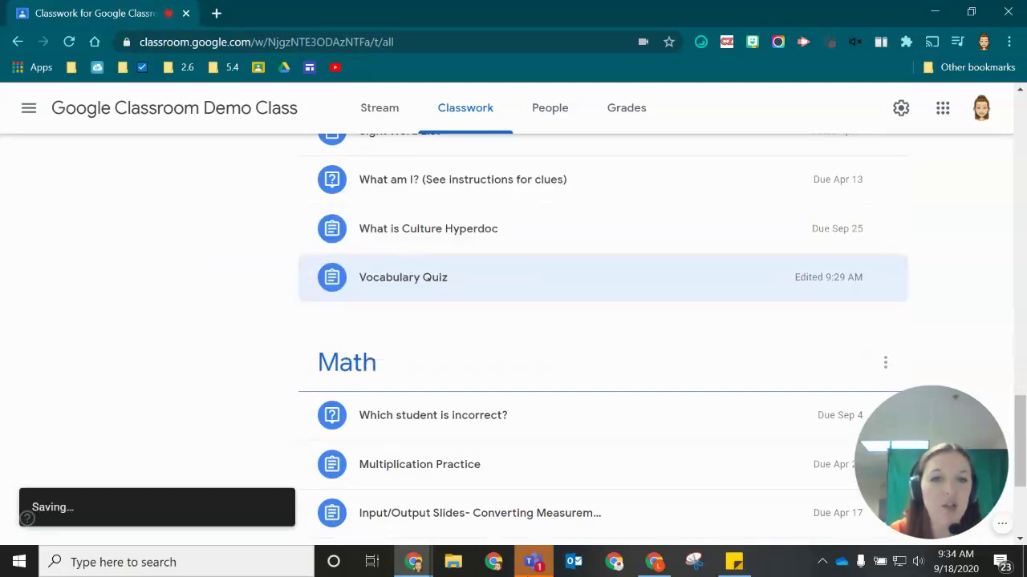
Add a grade category named Classwork in the grading section of the class settings
scroll(665, 384, up, 15)
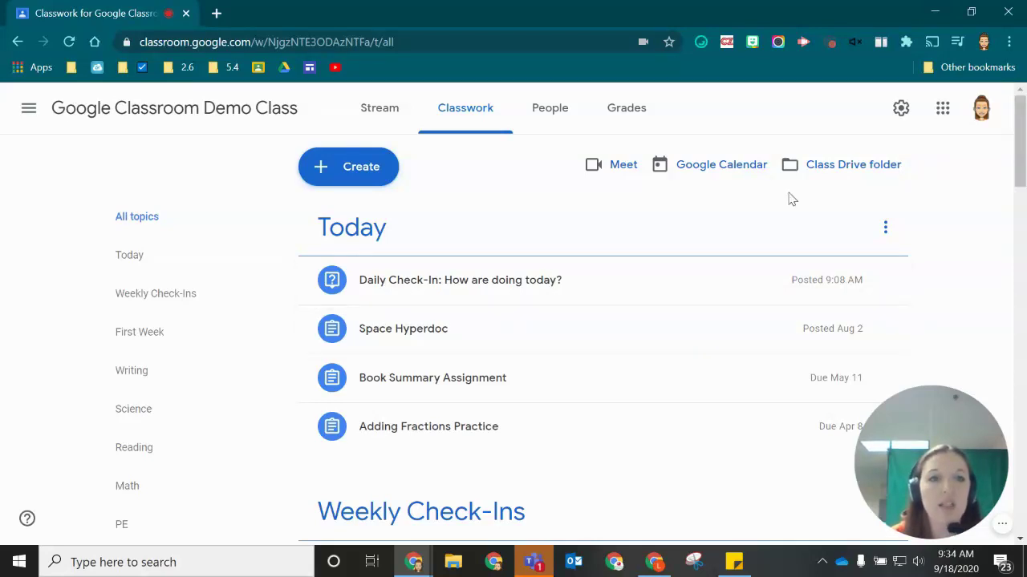
click(900, 109)
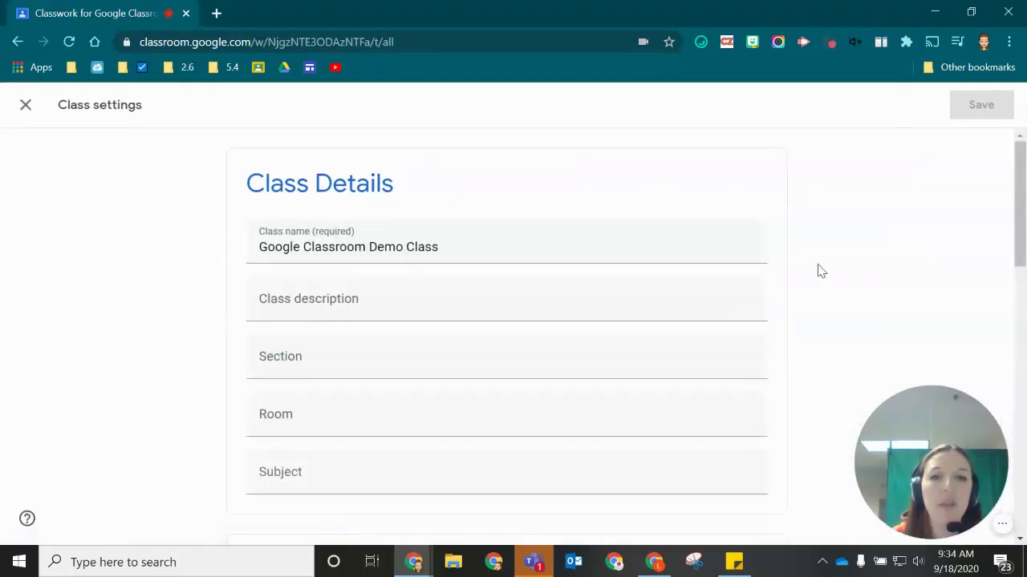
scroll(782, 275, down, 6)
scroll(782, 275, down, 5)
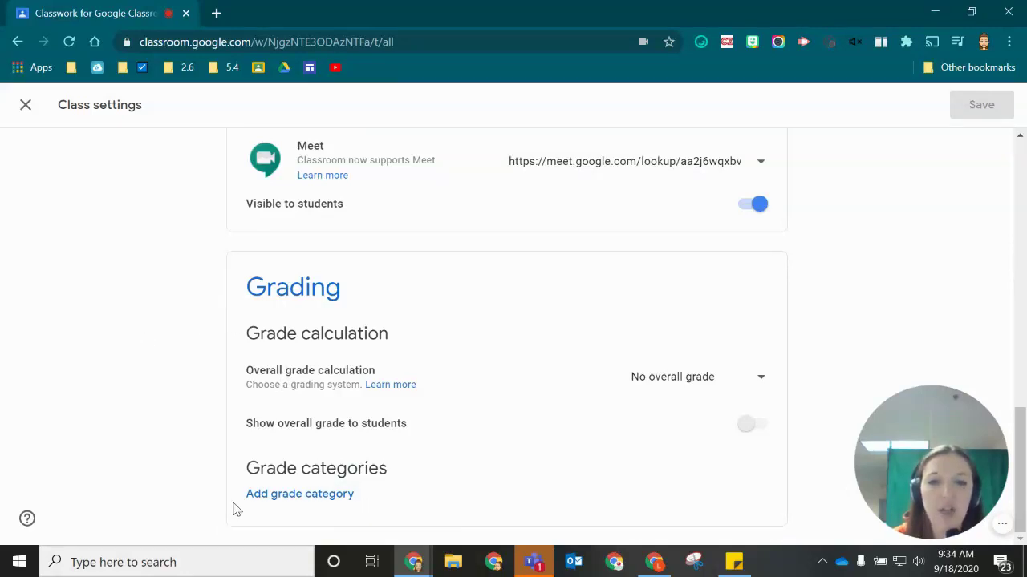
click(275, 494)
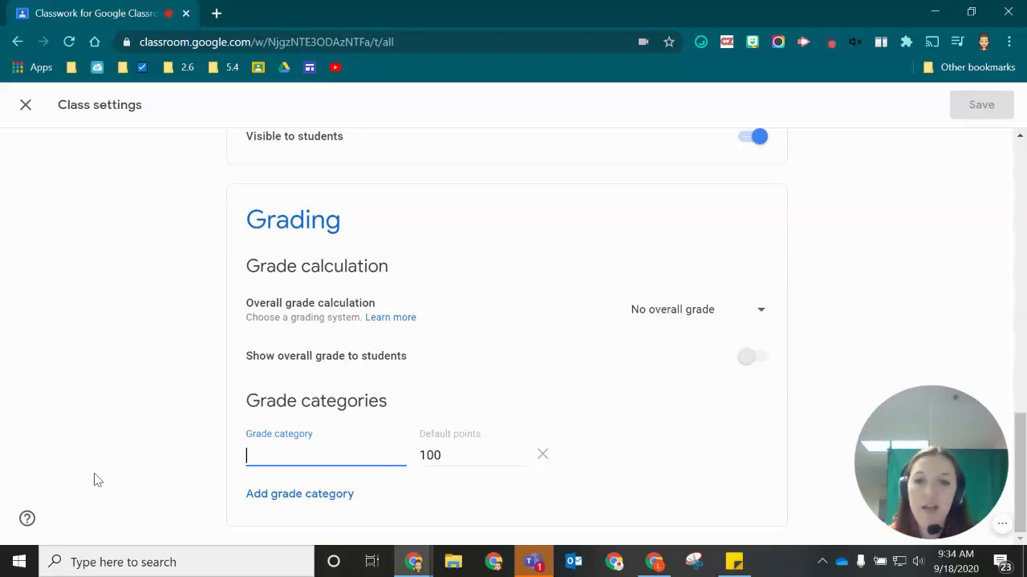
text(Classwork)
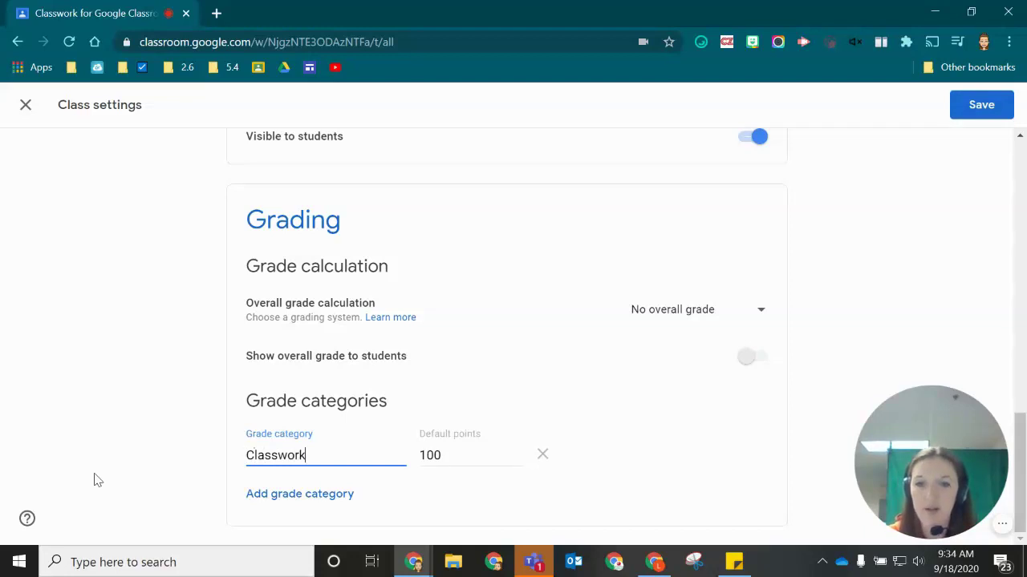
click(94, 479)
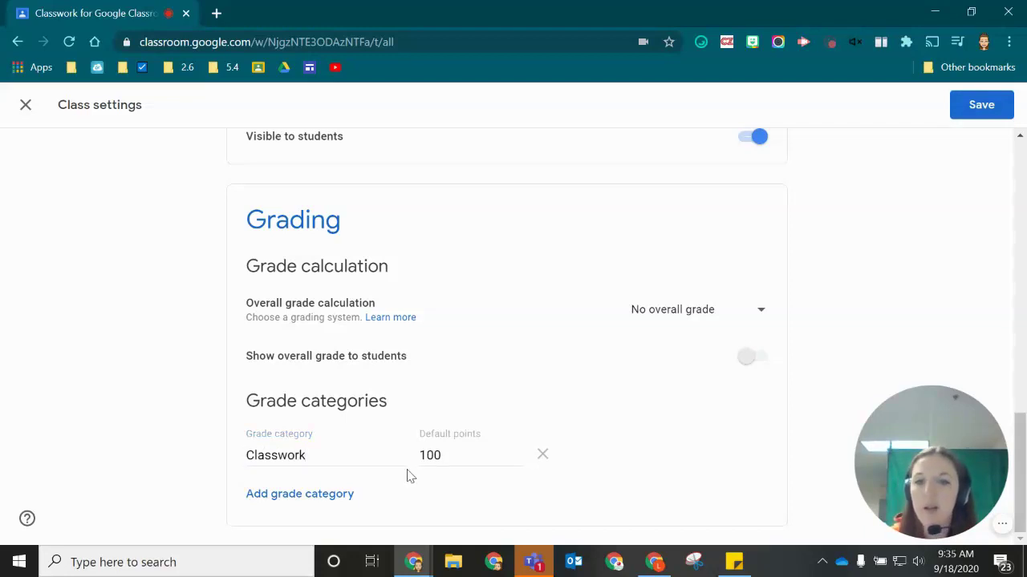
Add two more grade categories named Participation and Tests/Quizzes
click(263, 497)
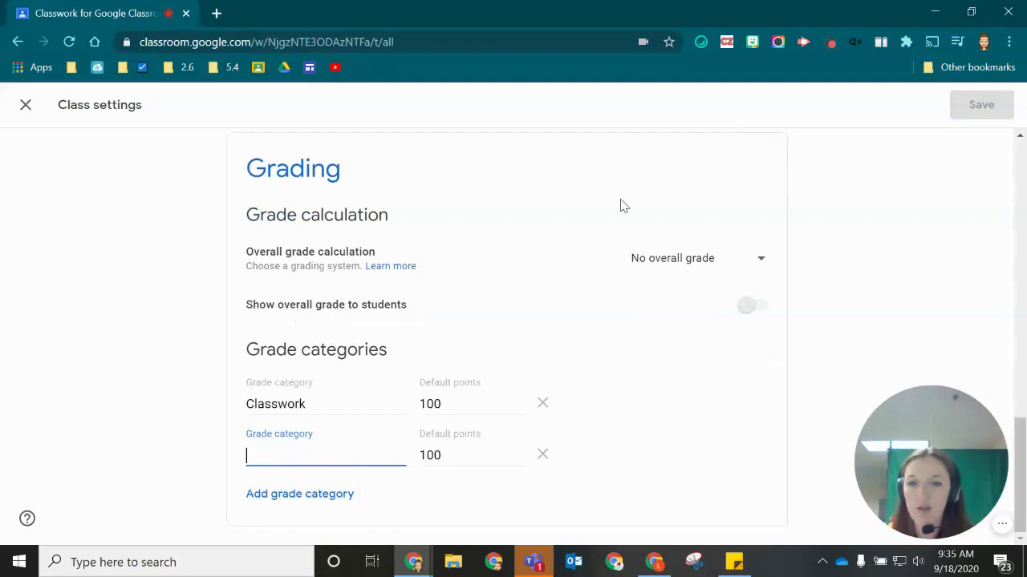
text(Participation)
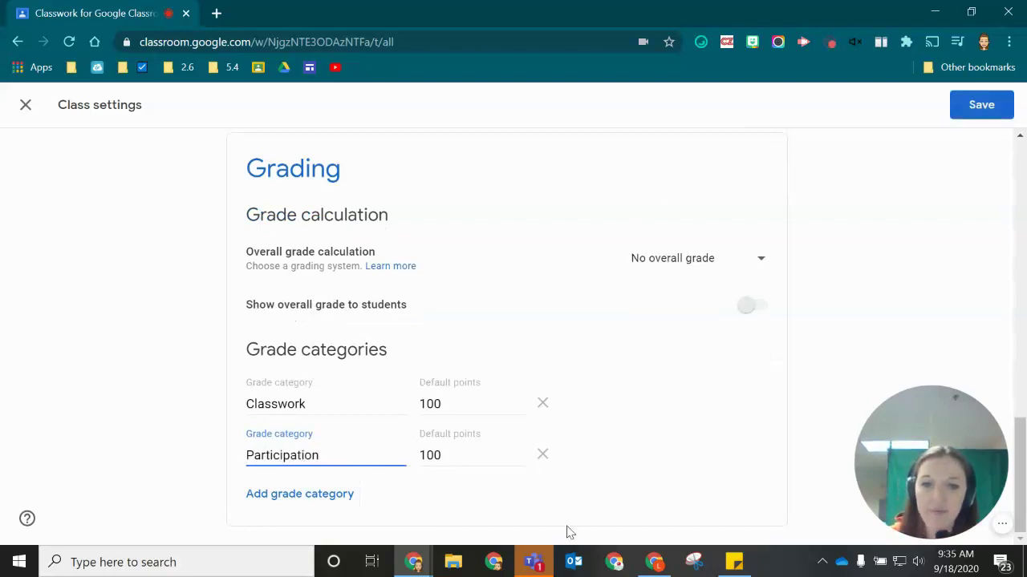
click(291, 497)
text(T)
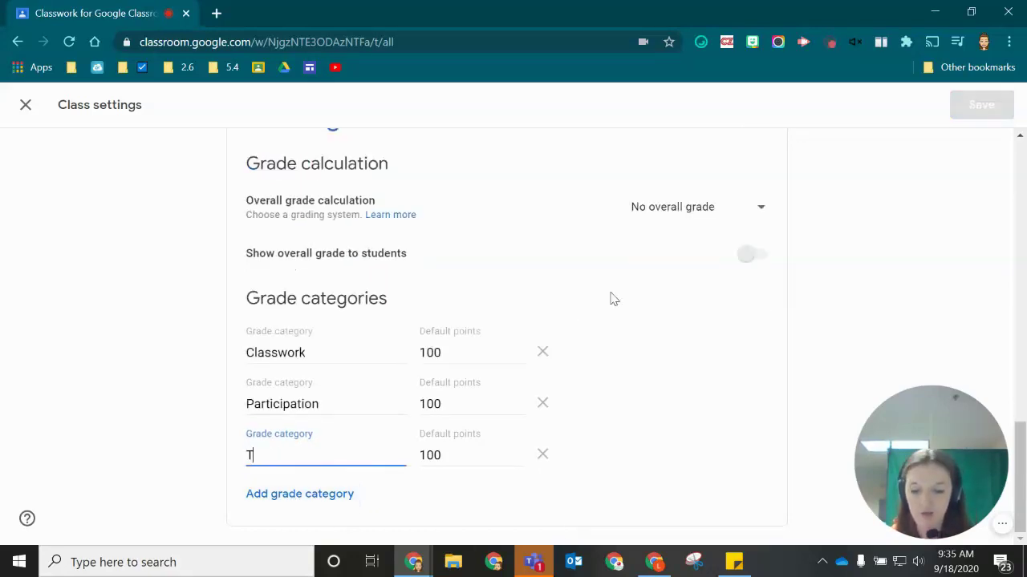
text(estin)
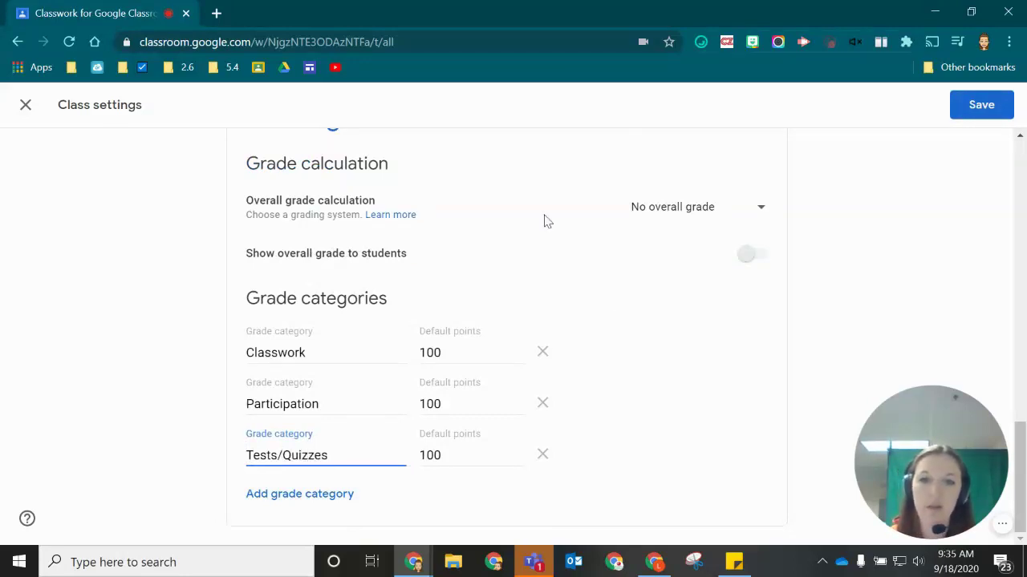
click(171, 390)
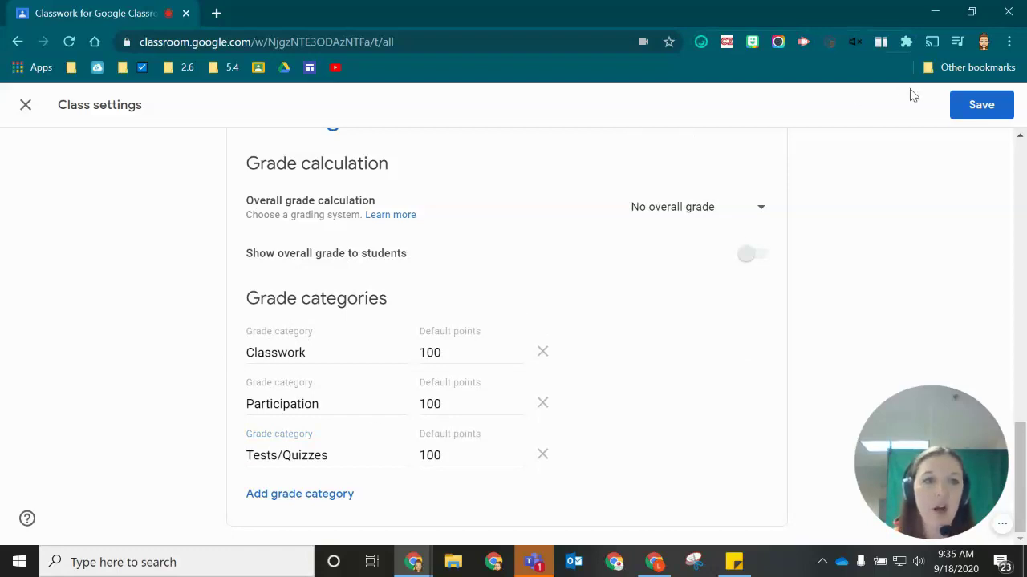
Save the class settings with the new grade categories and assign the Space Hyperdoc assignment to the Classwork category
click(972, 107)
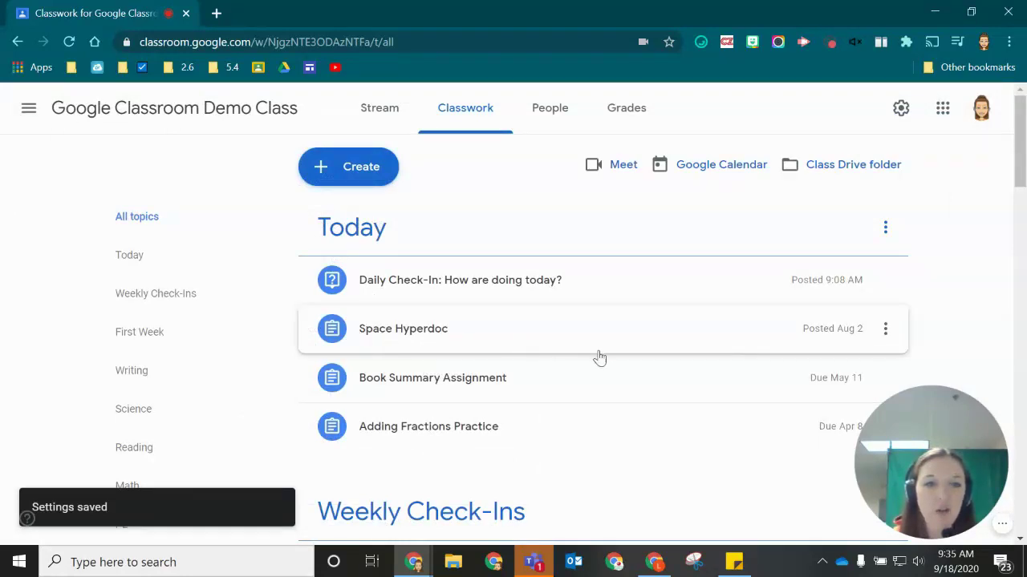
click(886, 330)
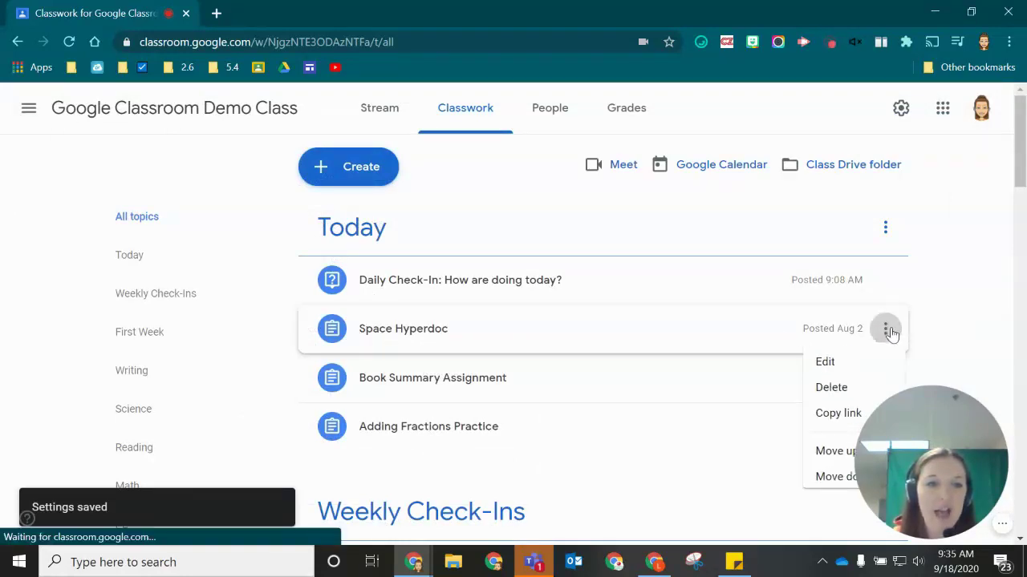
click(862, 365)
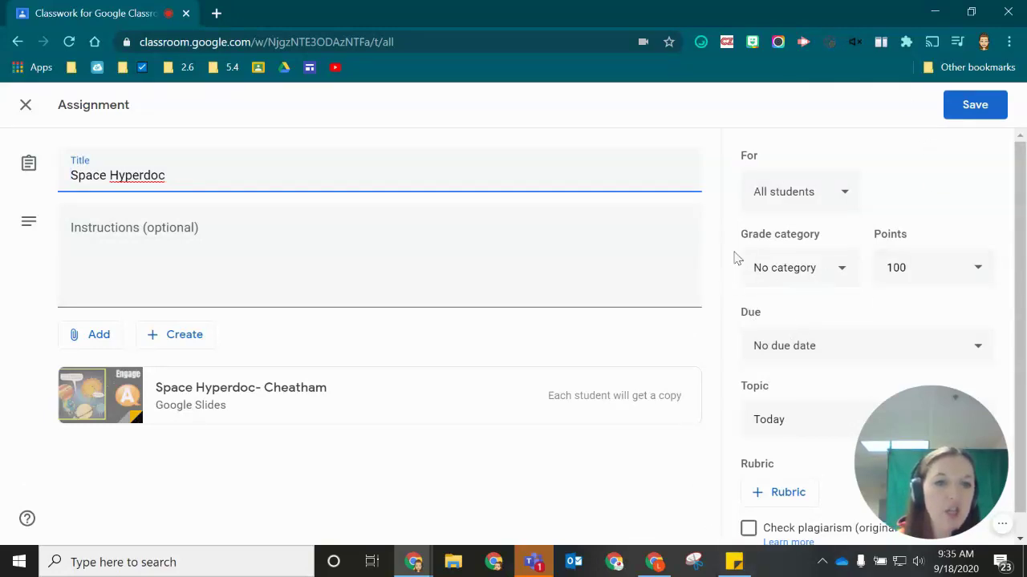
click(830, 264)
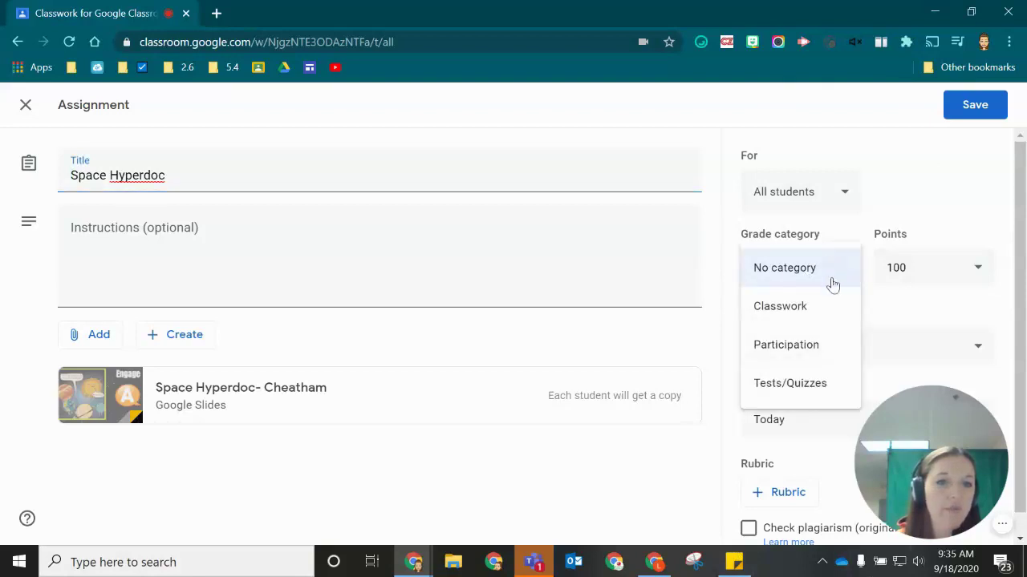
click(778, 321)
click(985, 107)
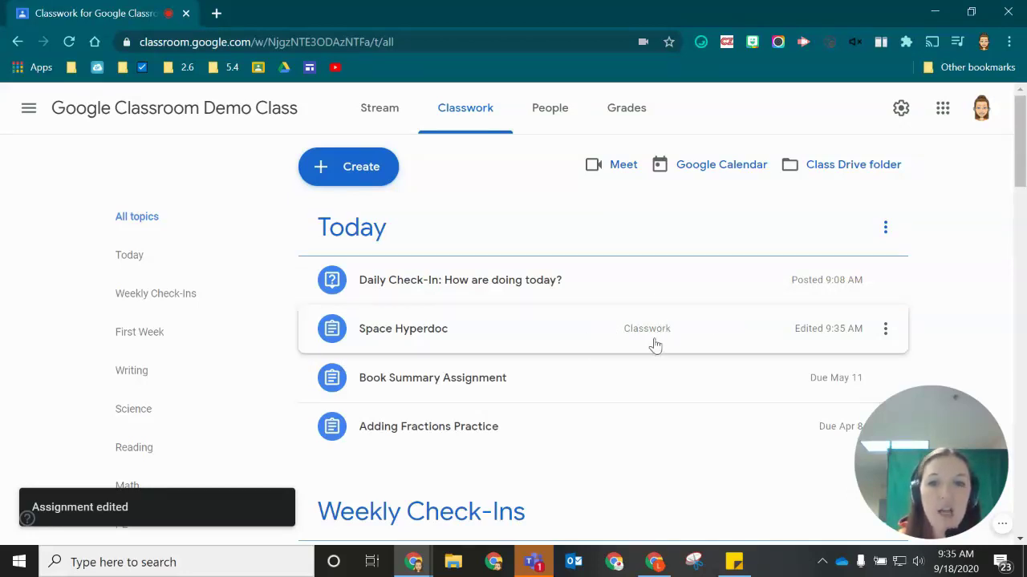
Assign the Science Weekly Quiz in the Science topic to the Tests/Quizzes grade category and save it with the point value updated to 100
scroll(543, 334, down, 1)
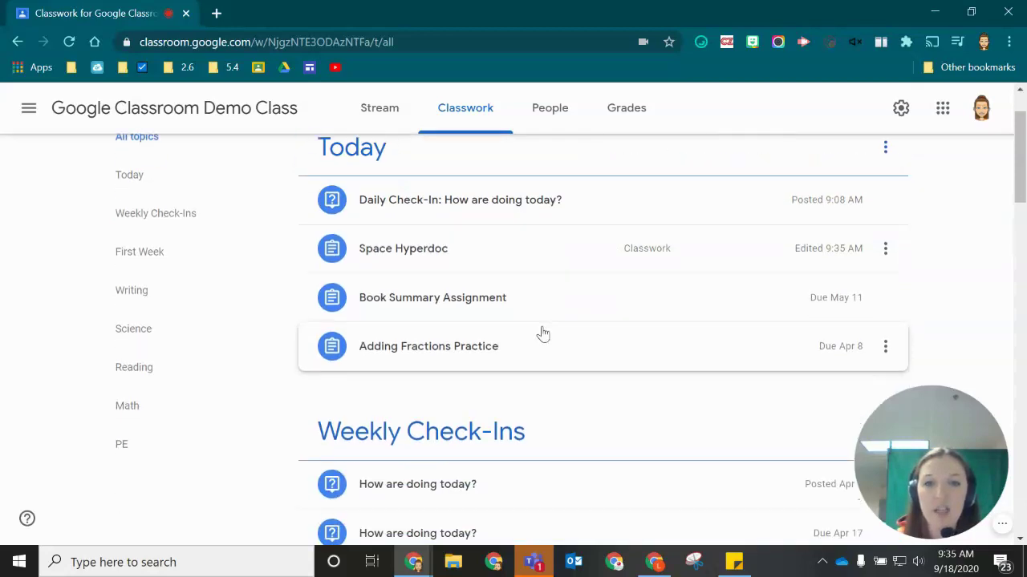
scroll(536, 325, down, 5)
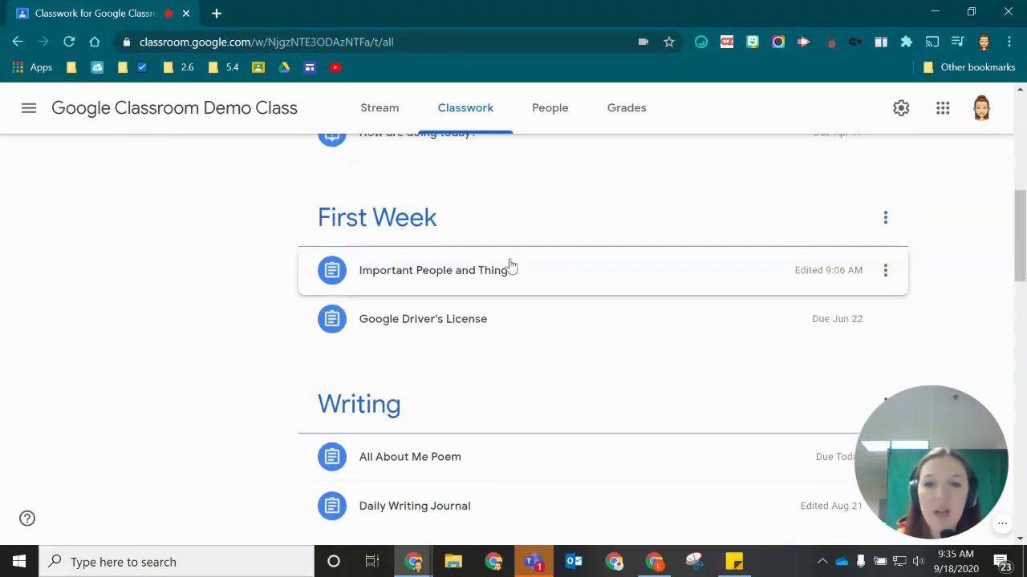
scroll(510, 267, down, 7)
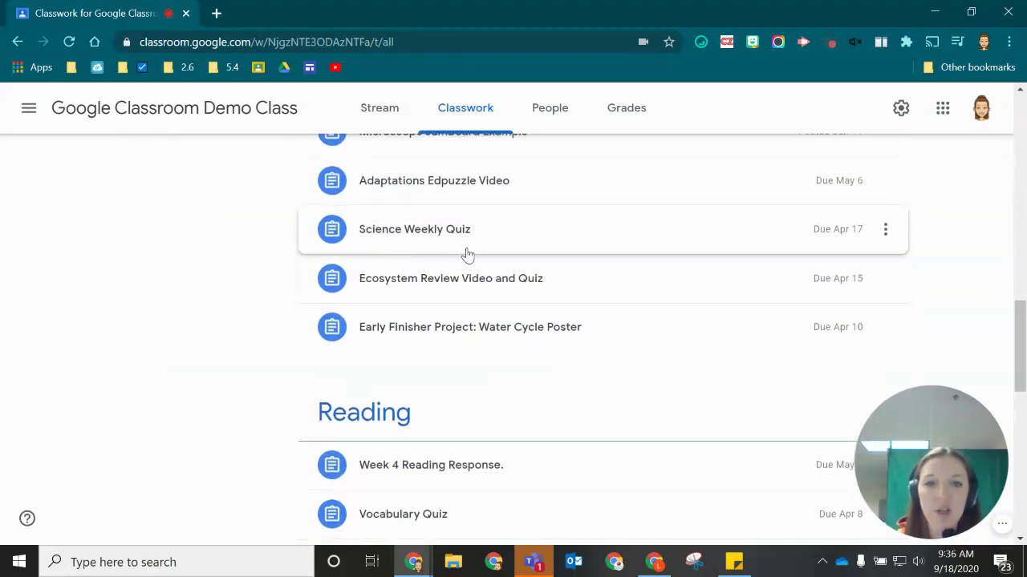
click(888, 230)
click(862, 276)
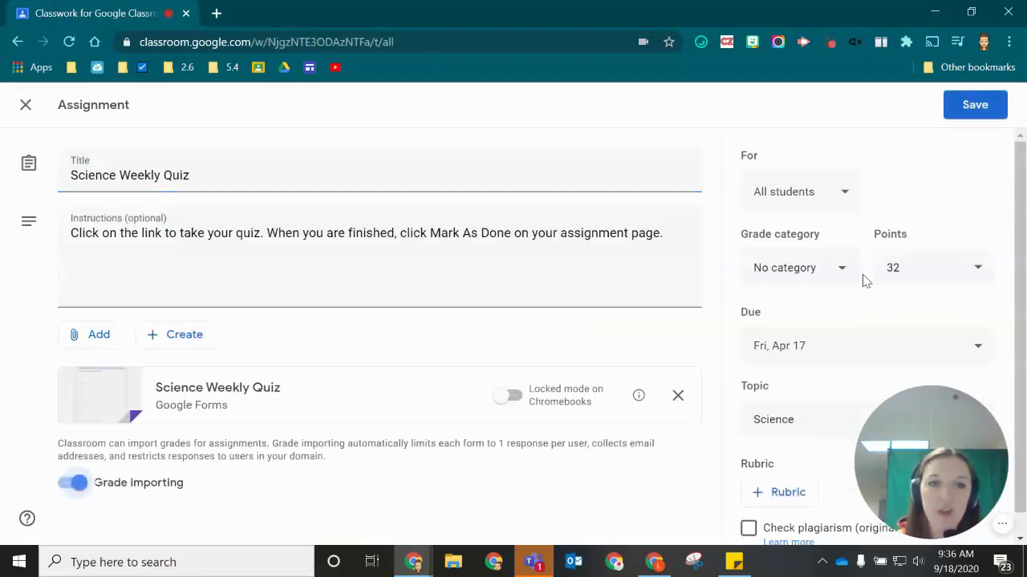
click(789, 273)
click(793, 383)
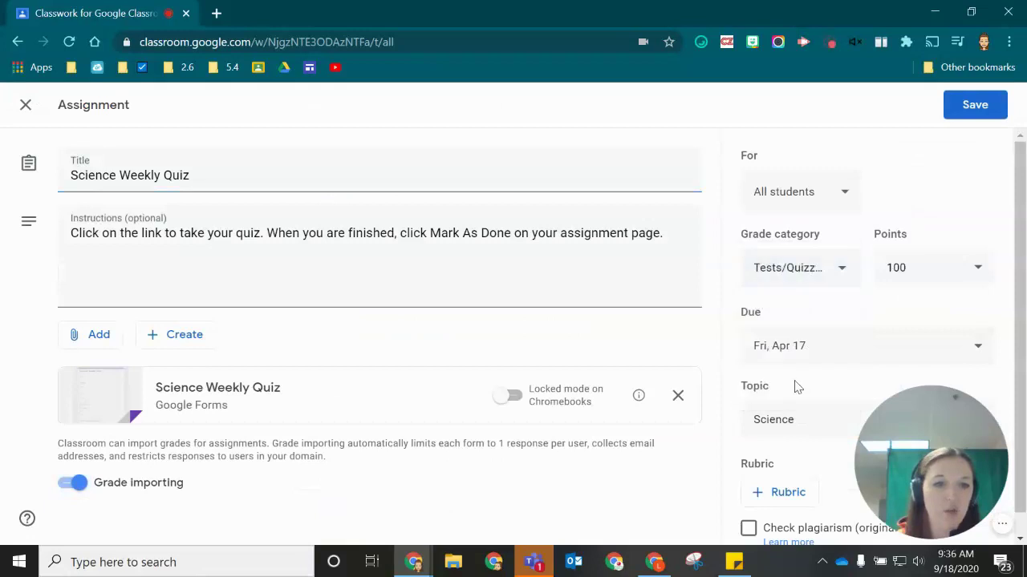
click(972, 107)
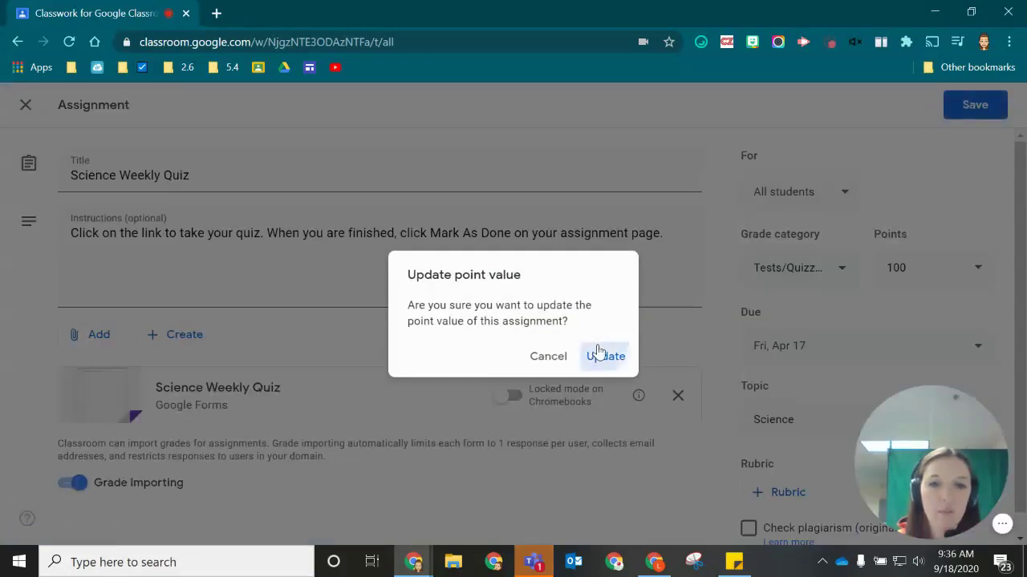
click(600, 353)
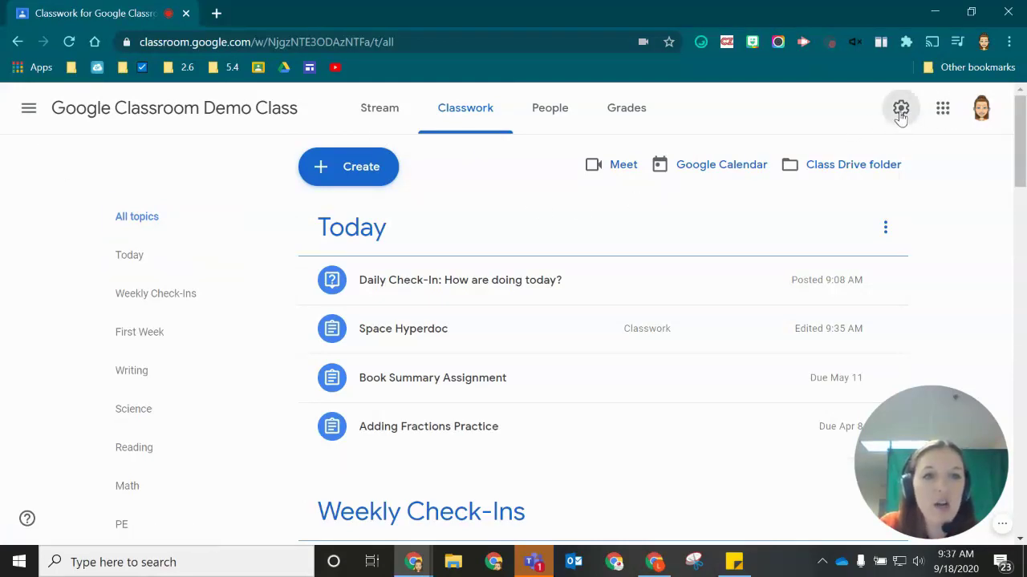
Examine the Guardian summaries option in the general section of the class settings and leave the settings without changes
click(901, 112)
scroll(401, 272, down, 2)
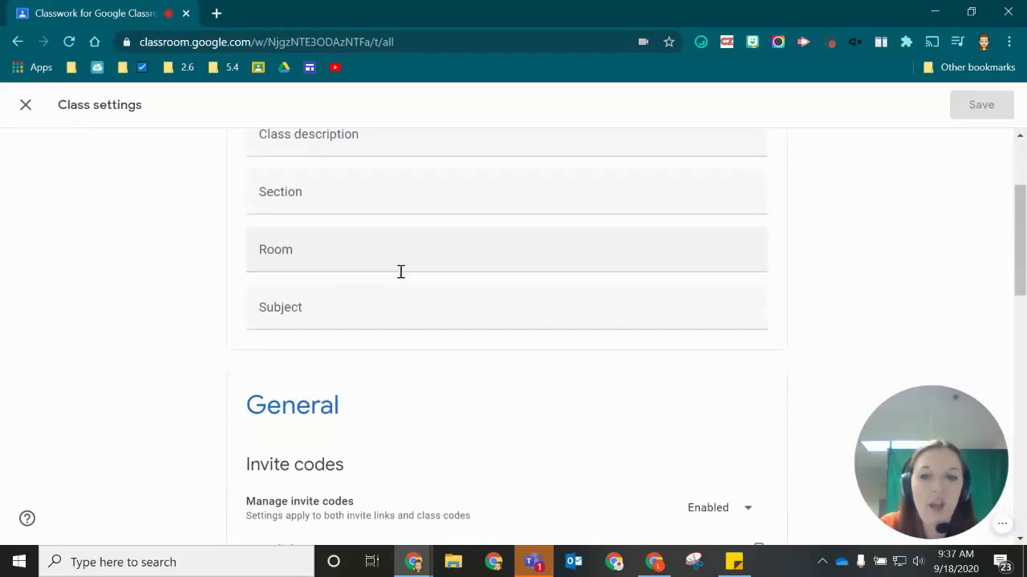
scroll(401, 272, down, 3)
scroll(399, 236, down, 1)
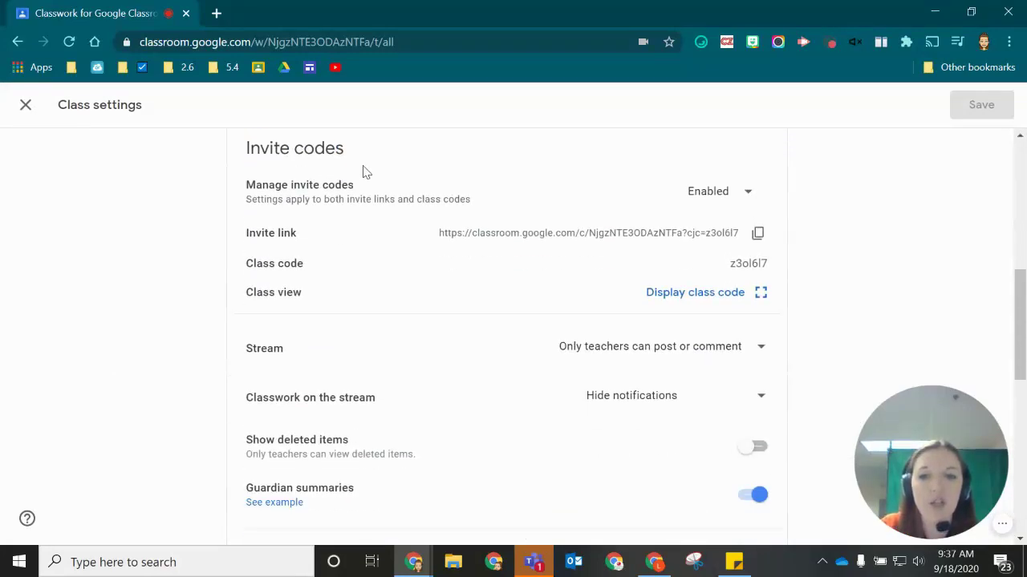
scroll(279, 180, down, 1)
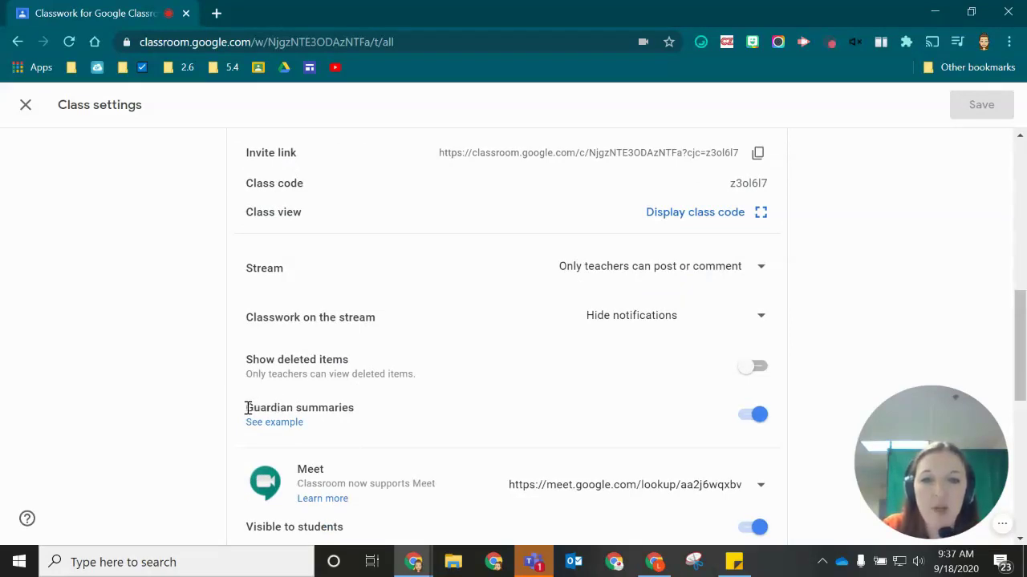
drag(240, 415, 330, 405)
click(329, 405)
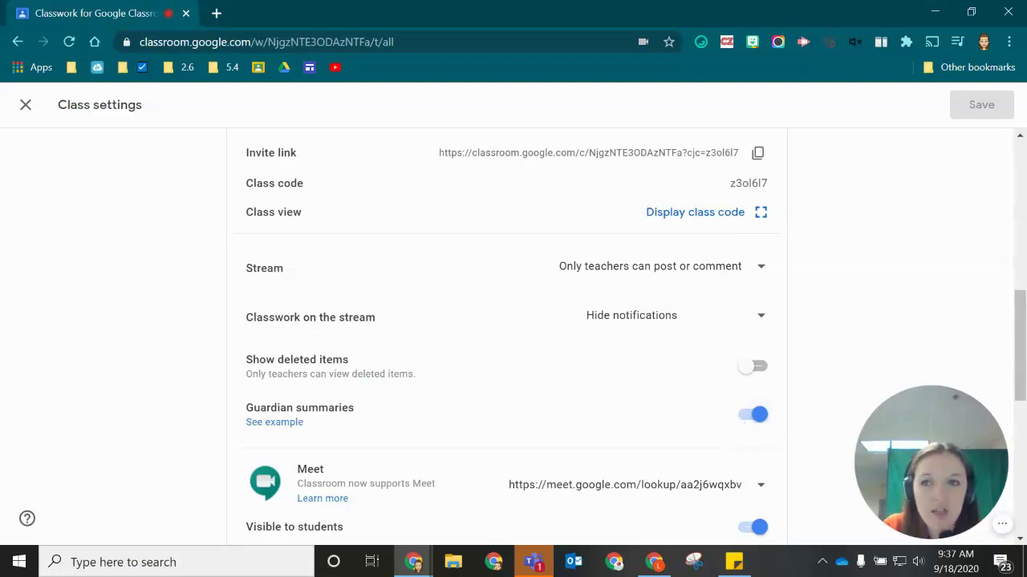
click(26, 105)
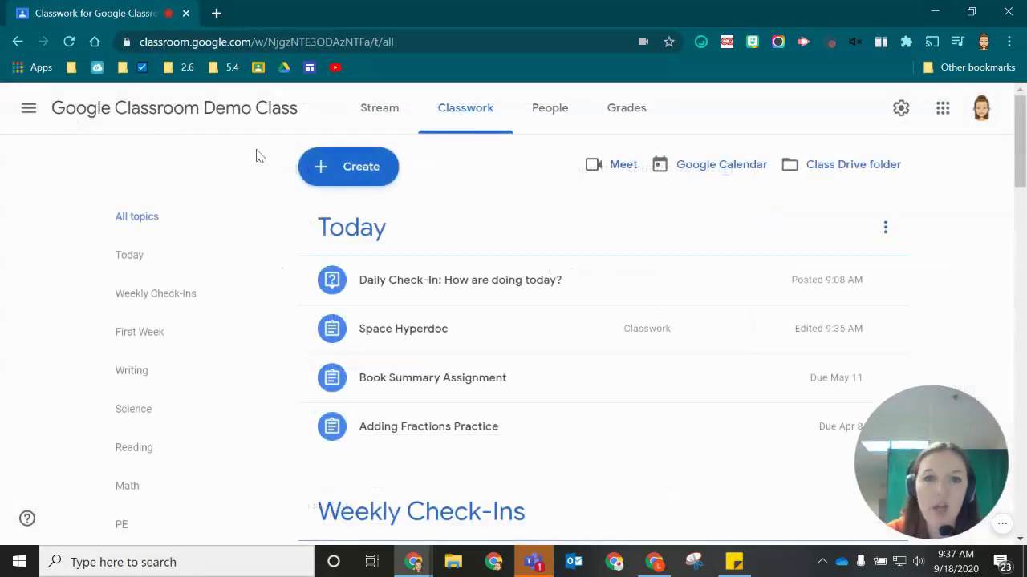
View the guardian invitation form for the first student in the class roster and close it without sending an invitation
click(542, 111)
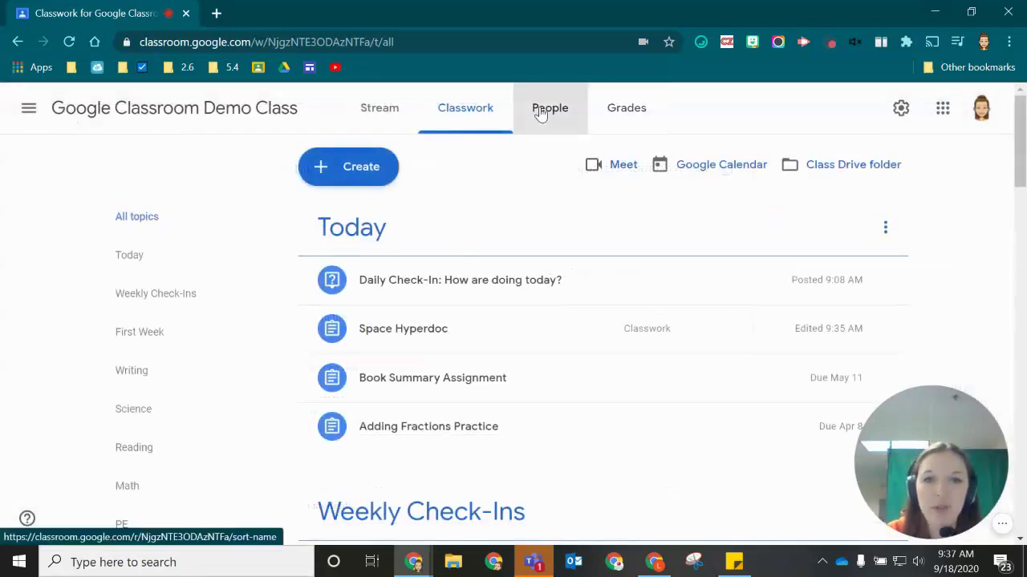
scroll(381, 316, down, 2)
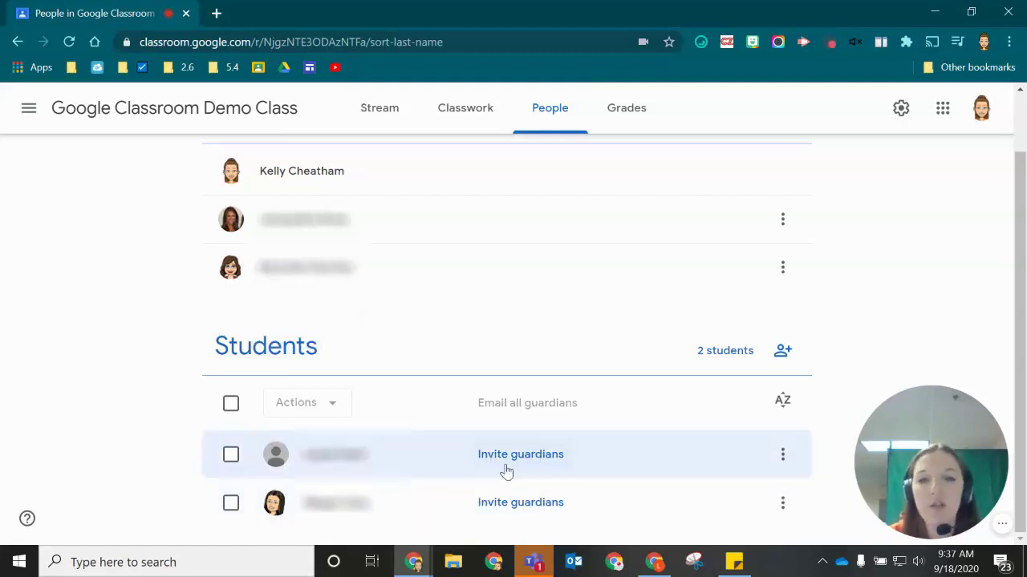
click(517, 463)
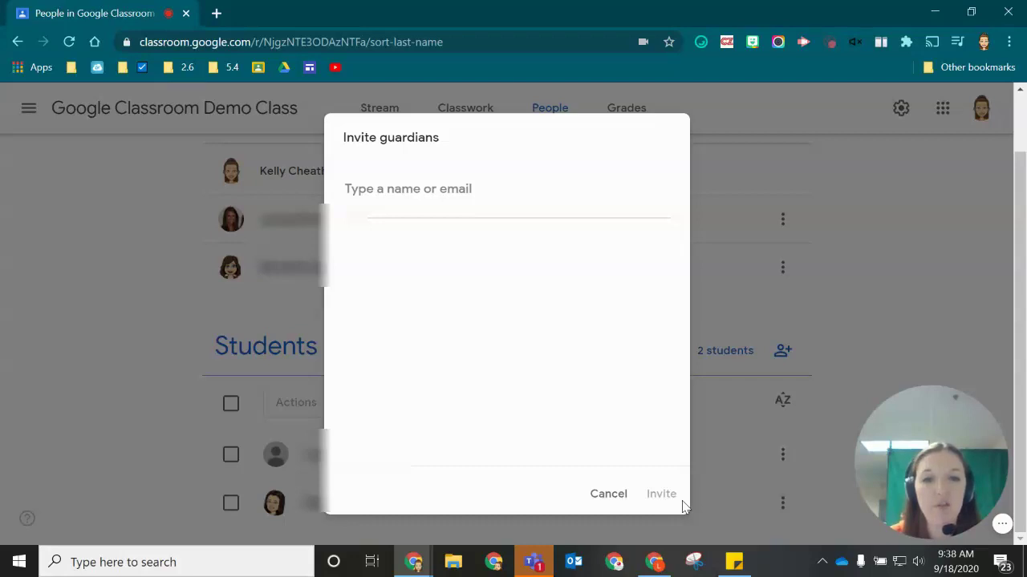
click(607, 493)
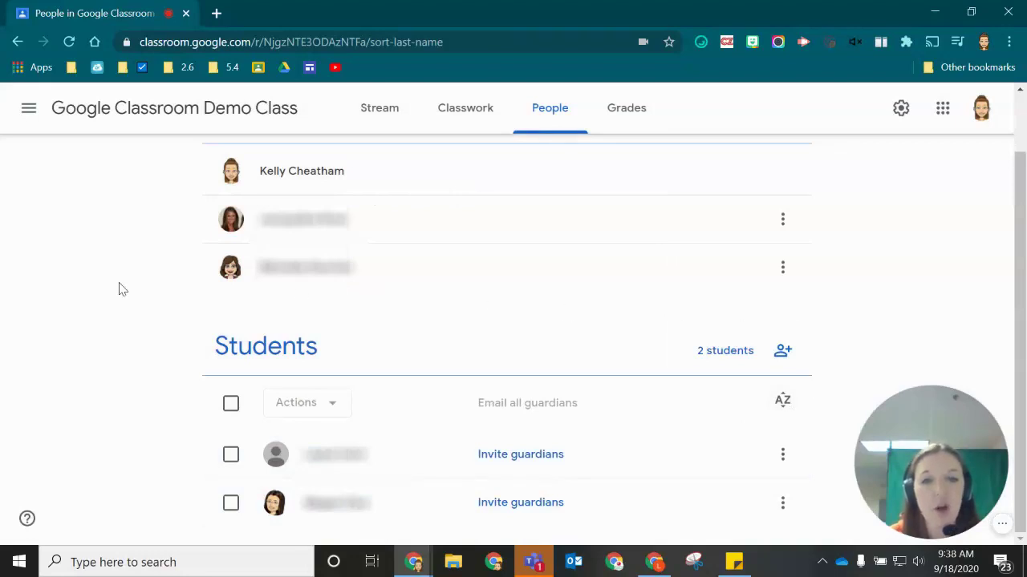
mouse_move(857, 529)
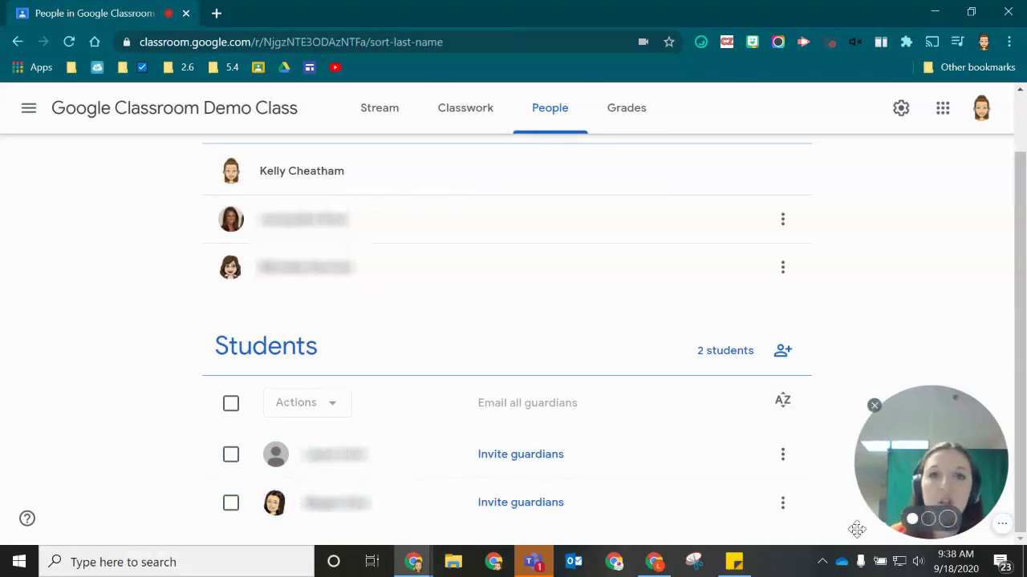